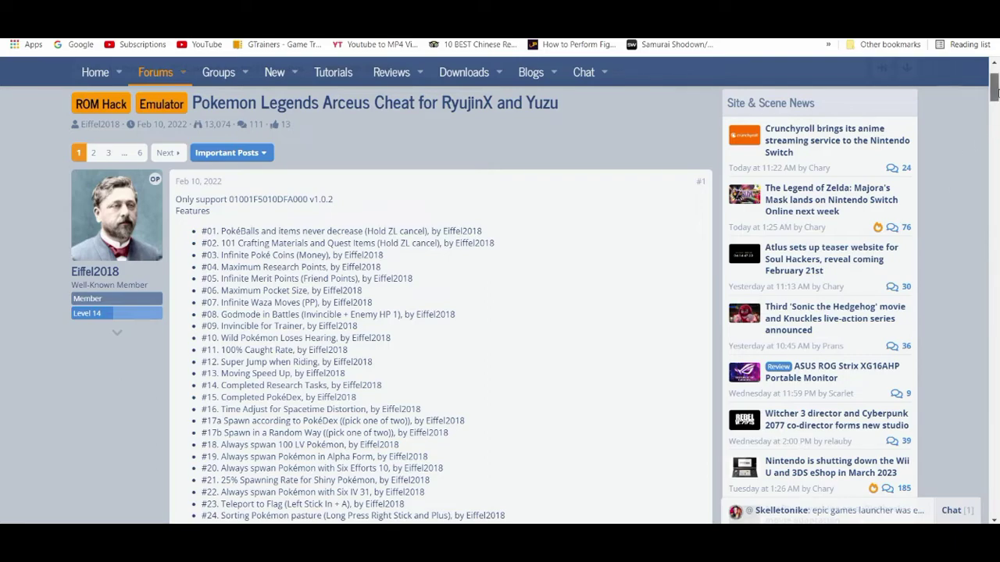
Step: Review the forum thread's cheat list, Ryujinx and Yuzu installation instructions, example screenshots and usage notes
mouse_move(997, 92)
mouse_down()
mouse_move(996, 102)
mouse_move(997, 94)
mouse_up()
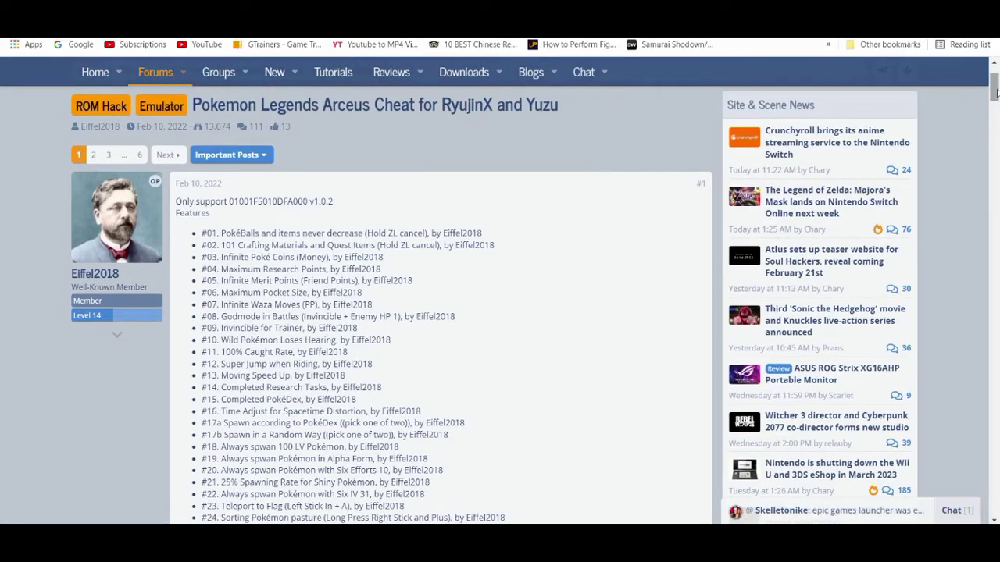
drag(996, 92, 997, 125)
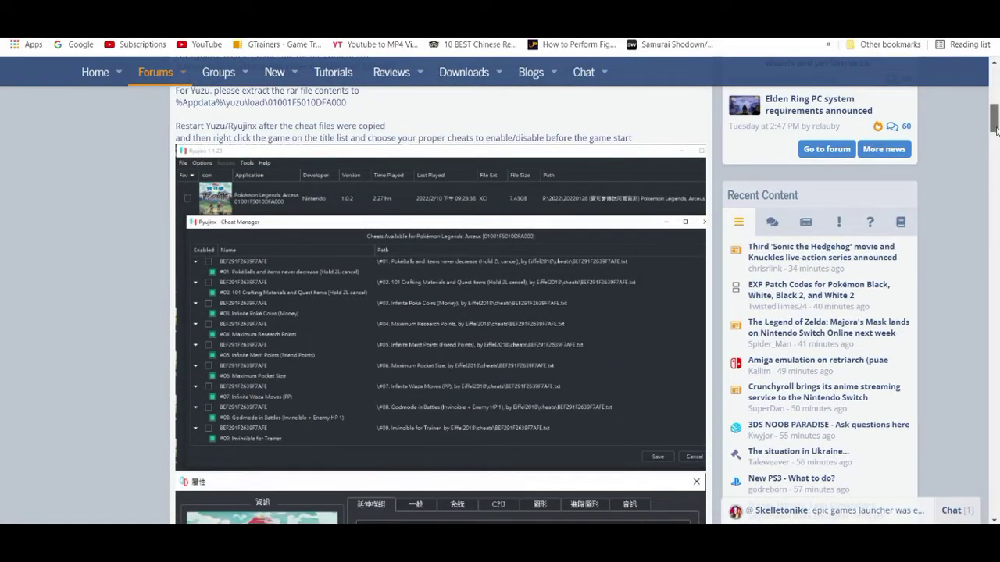
scroll(996, 151, down, 5)
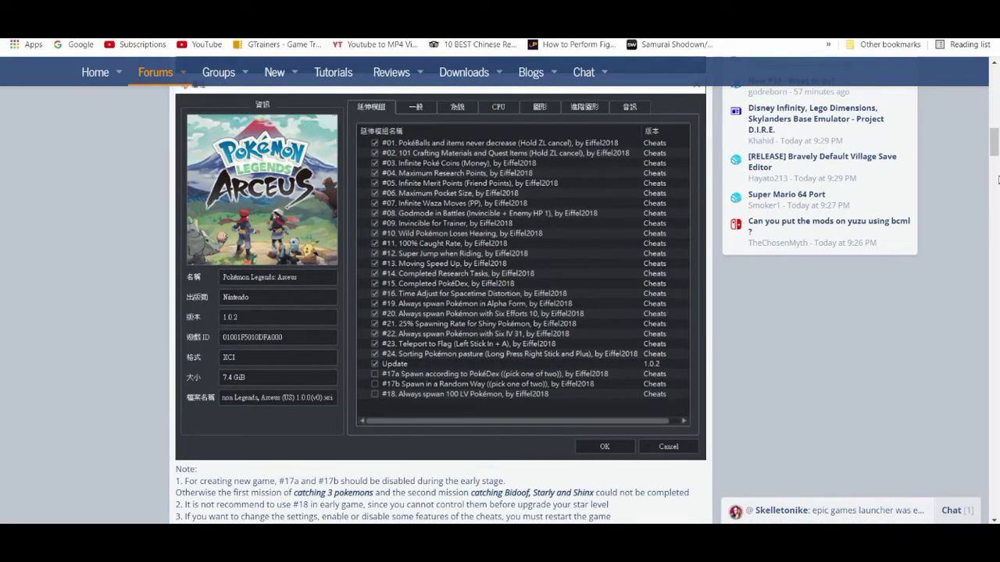
scroll(997, 162, down, 2)
scroll(996, 163, down, 2)
scroll(996, 162, up, 1)
scroll(997, 160, up, 2)
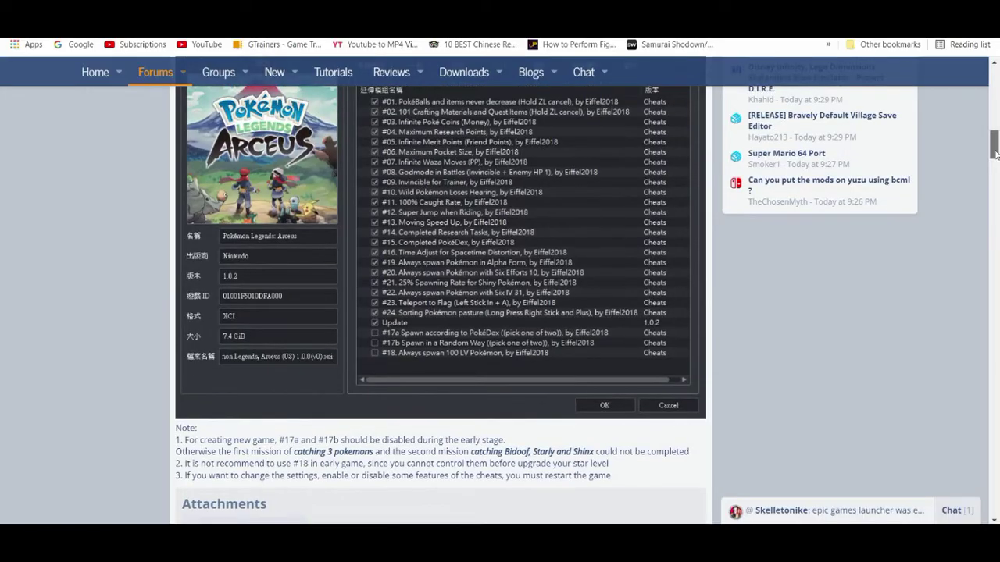
scroll(996, 154, up, 10)
scroll(994, 150, down, 8)
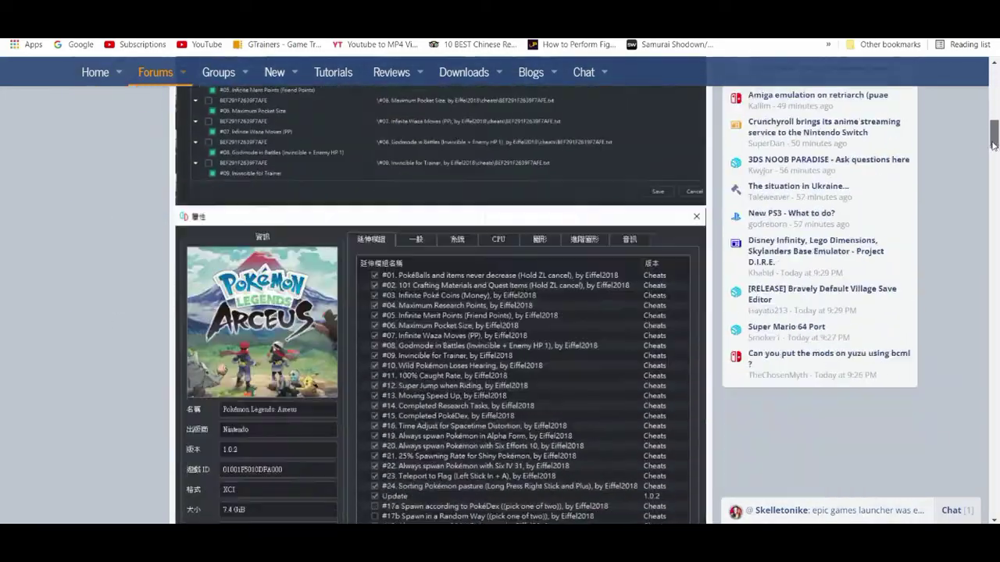
scroll(995, 147, up, 5)
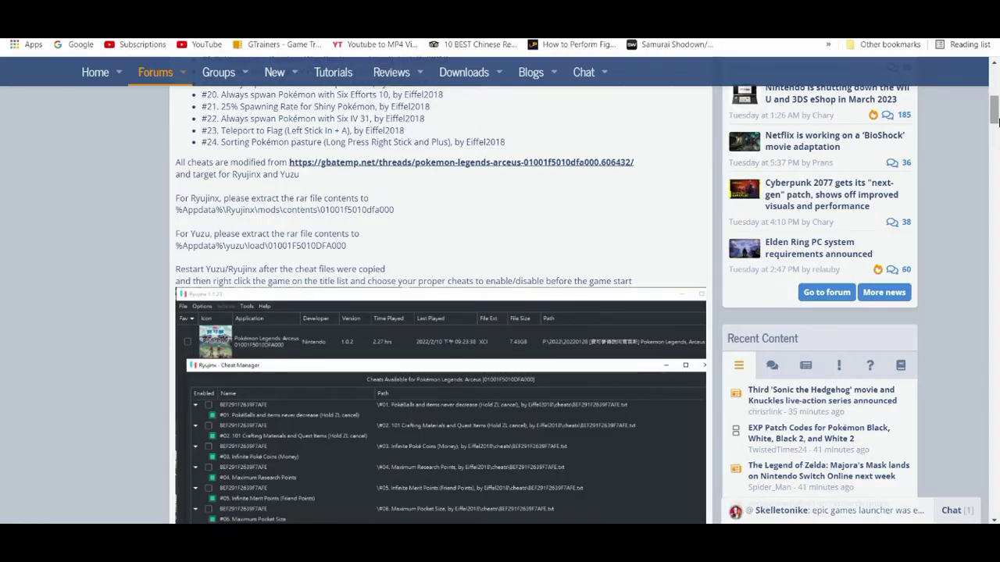
Step: Download the attached 01001f5010dfa000 v1.02 cheat archive, place it on the desktop, and minimize the browser
drag(995, 118, 995, 170)
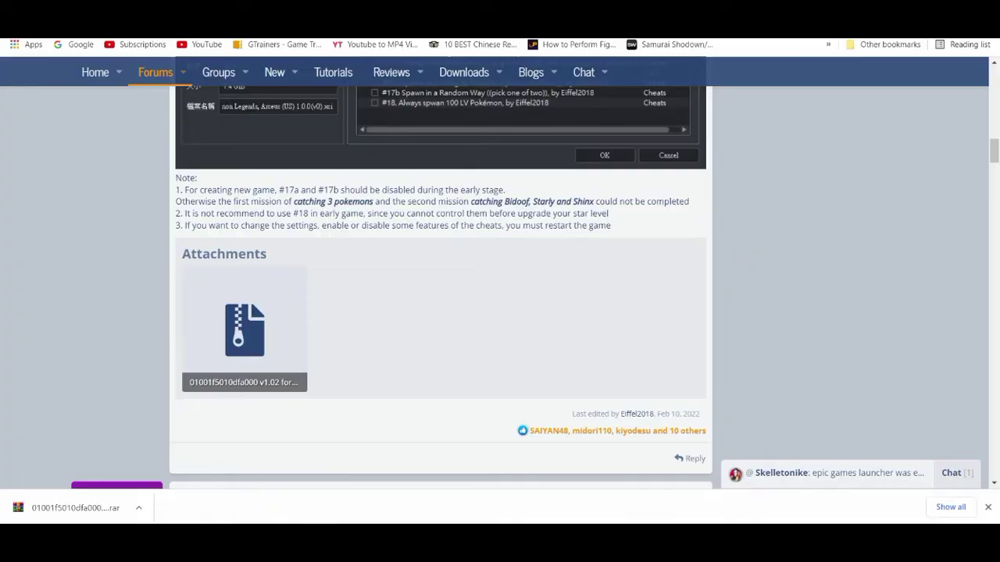
key(super+Down)
drag(290, 446, 169, 394)
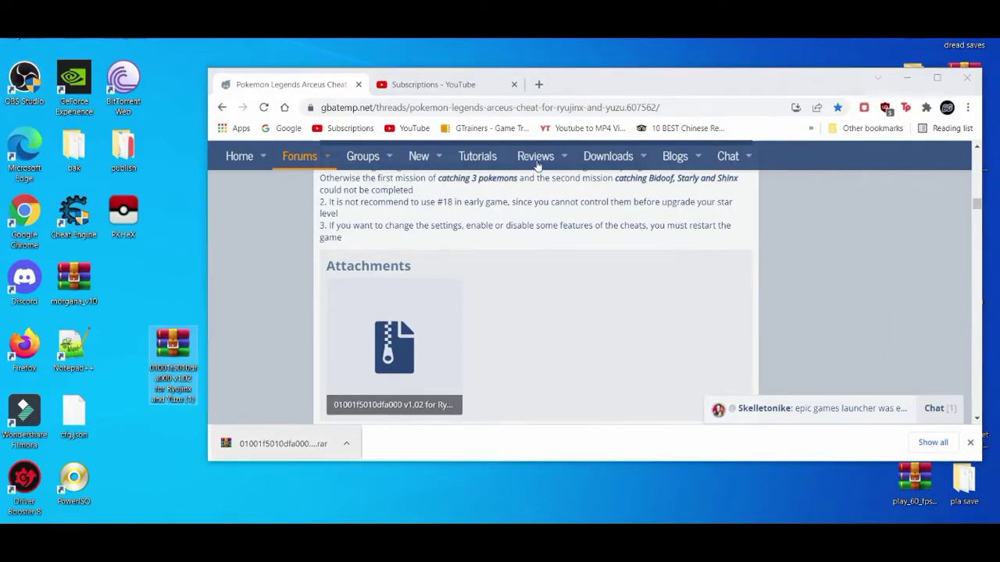
click(973, 457)
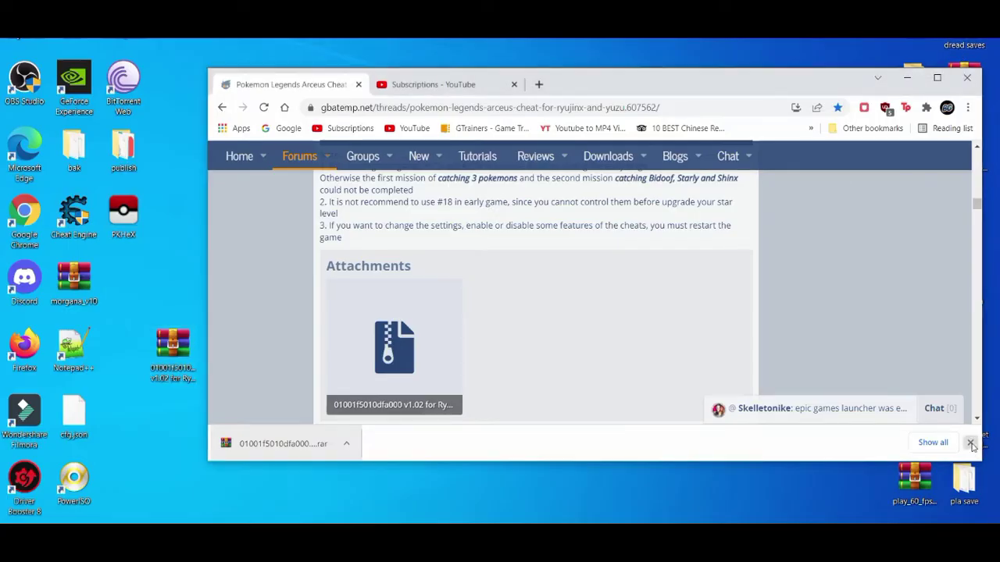
click(970, 443)
click(907, 77)
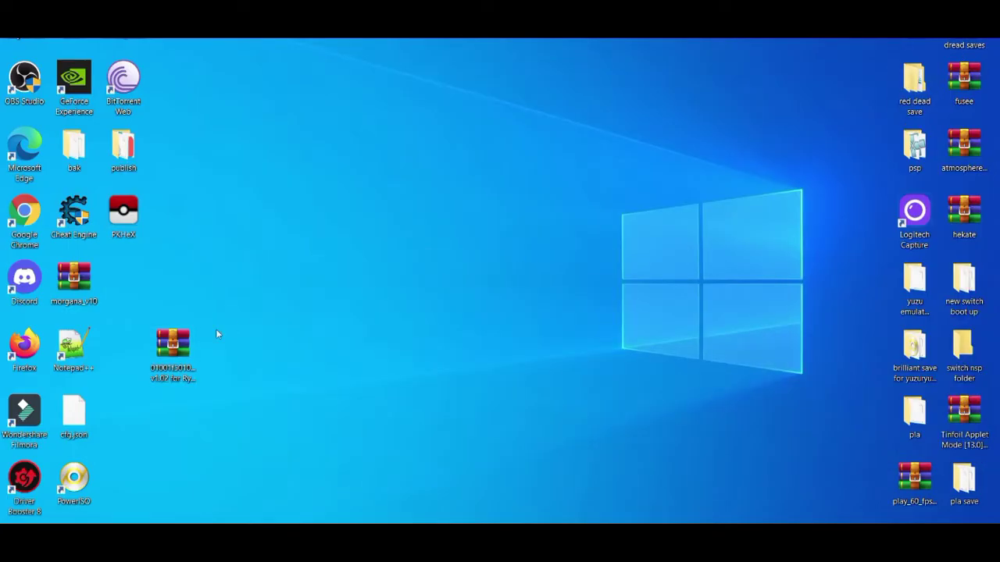
Step: Line up the cheat archive beside morgana_v10 on the desktop and open it in WinRAR, dismissing the trial notice
drag(192, 351, 140, 312)
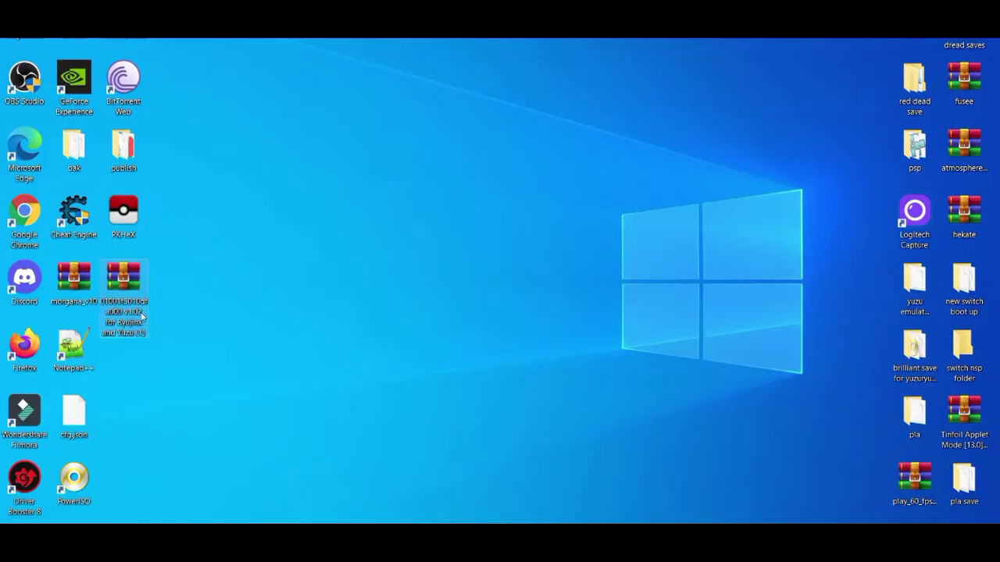
double_click(133, 308)
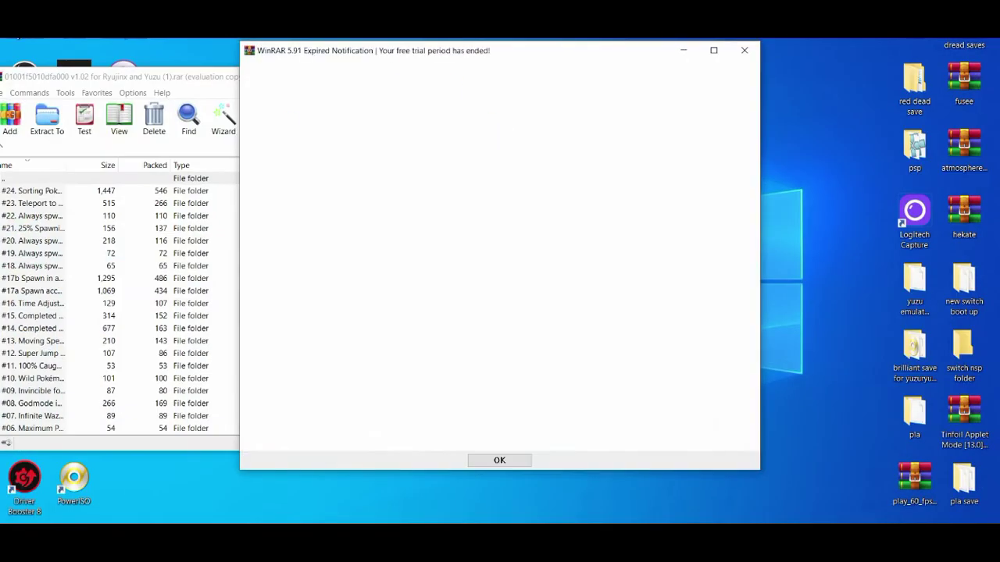
click(744, 50)
drag(260, 79, 272, 32)
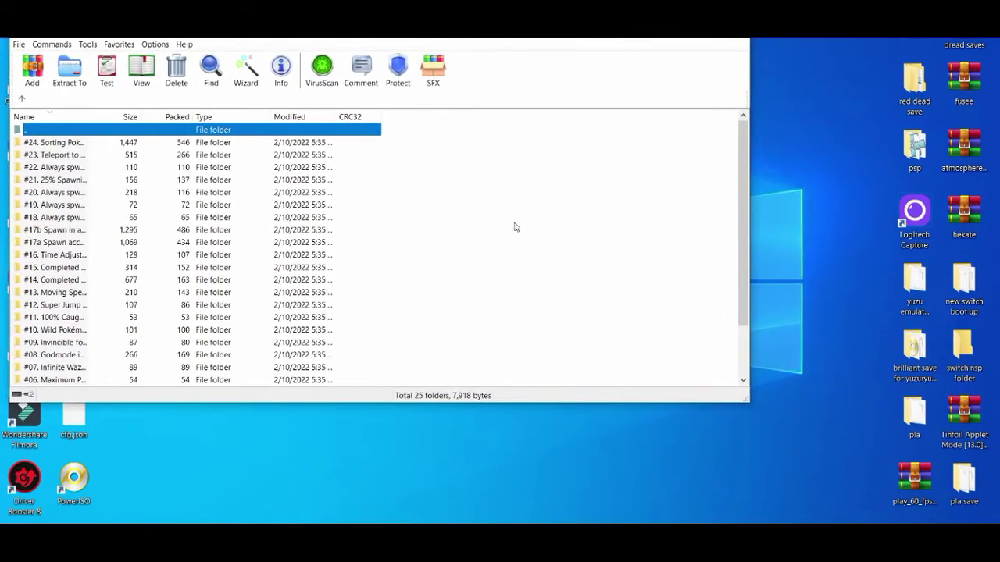
drag(420, 41, 406, 43)
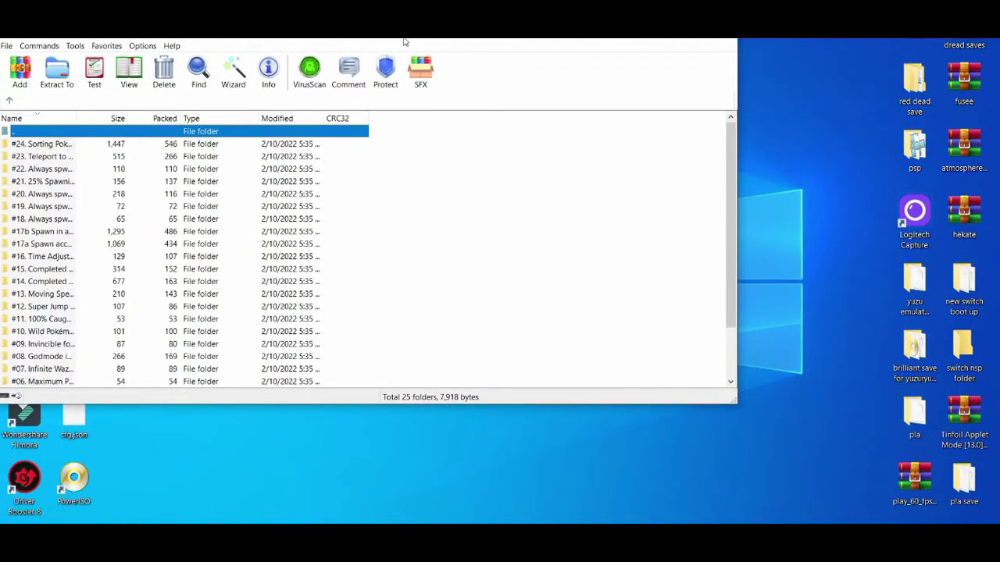
Step: Switch to yuzu and open the mod data location of Pokémon Legends: Arceus
key(alt+Tab)
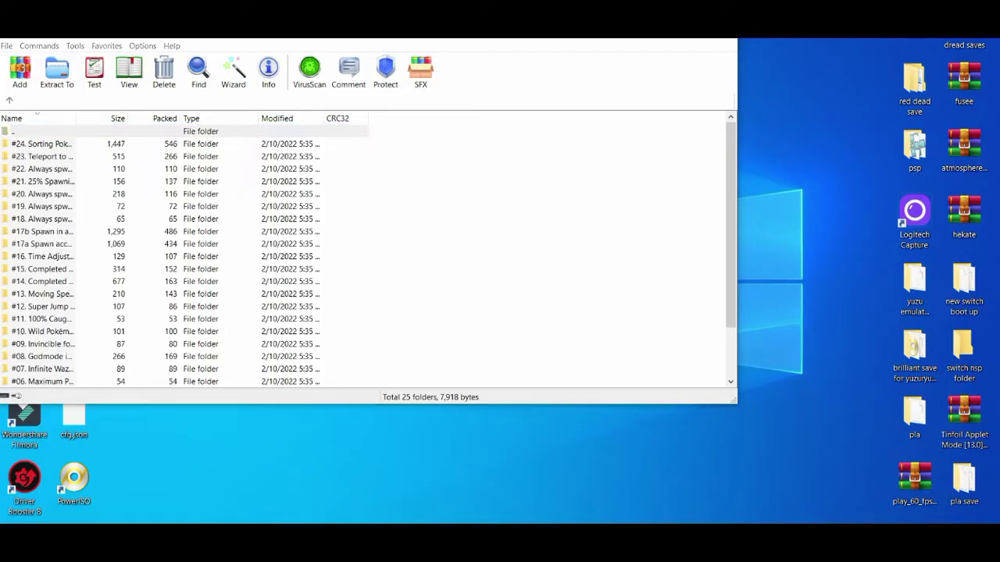
drag(313, 20, 468, 65)
right_click(484, 157)
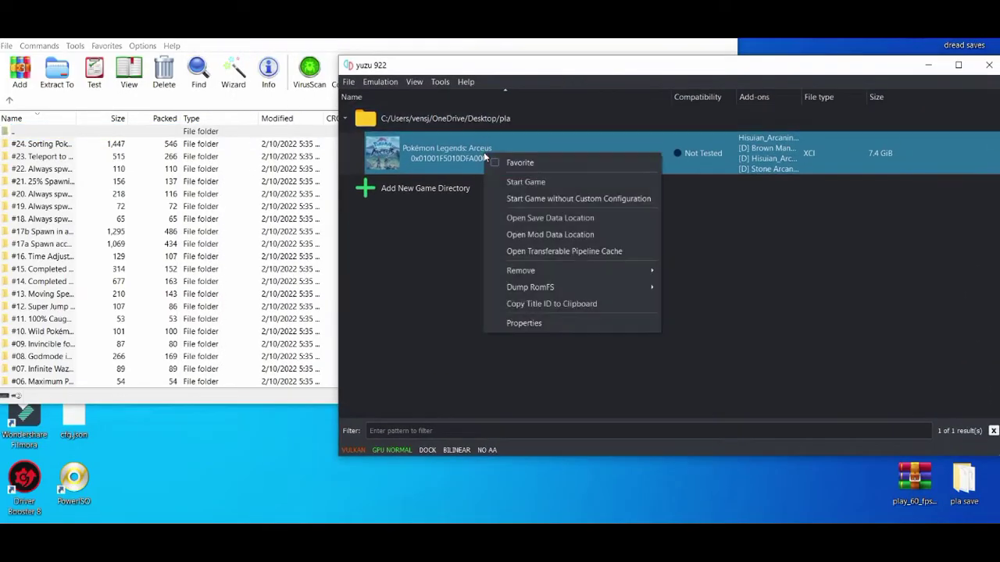
click(517, 235)
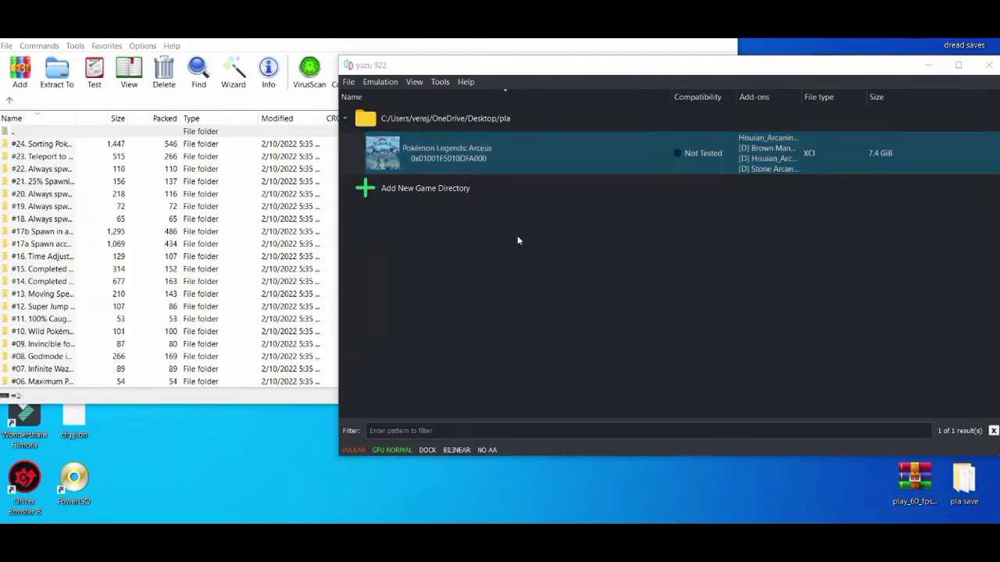
Step: Copy all cheat folders, #01 through #24, from the archive into yuzu's load folder 01001F5010DFA000
click(227, 39)
drag(734, 159, 732, 222)
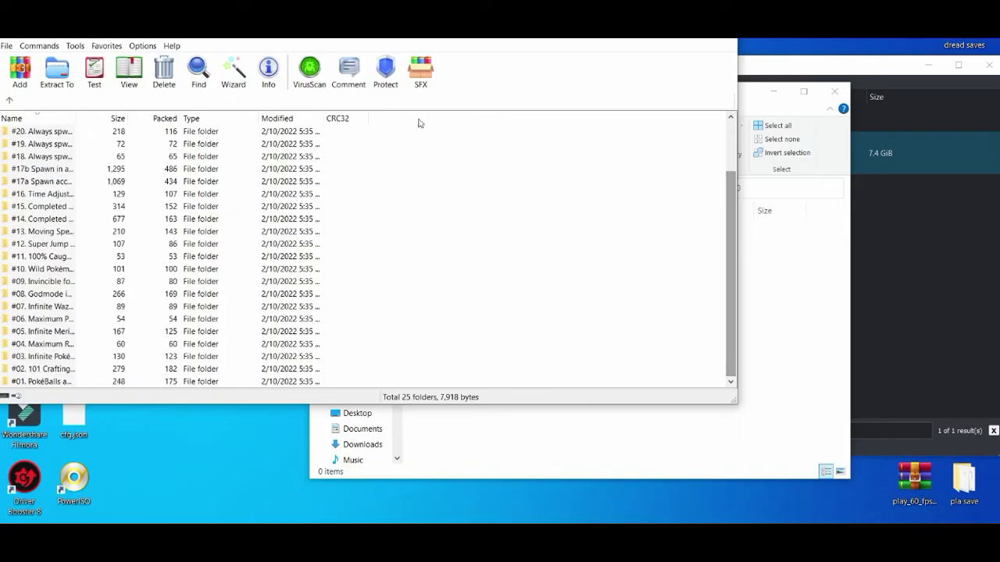
drag(317, 33, 441, 50)
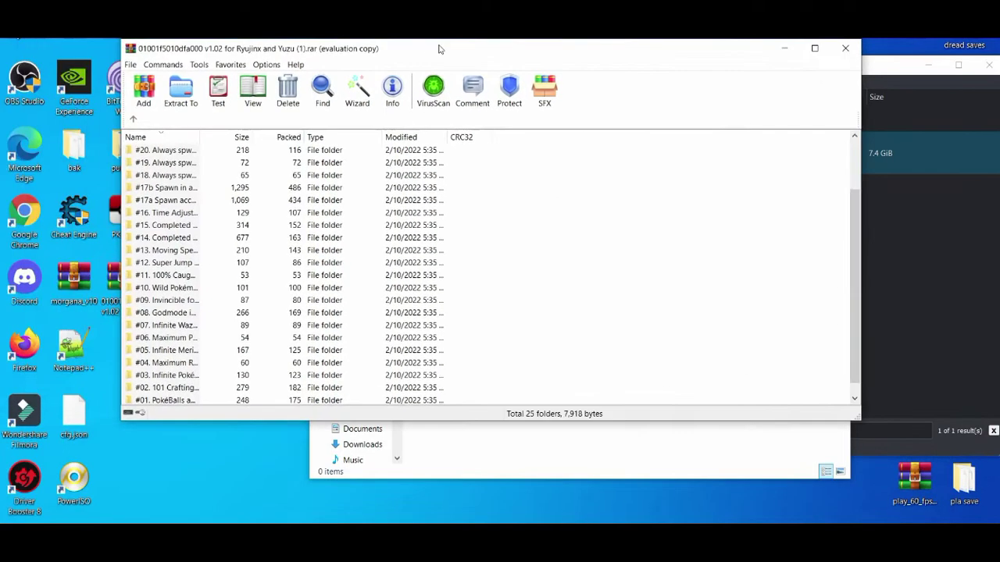
drag(491, 400, 170, 162)
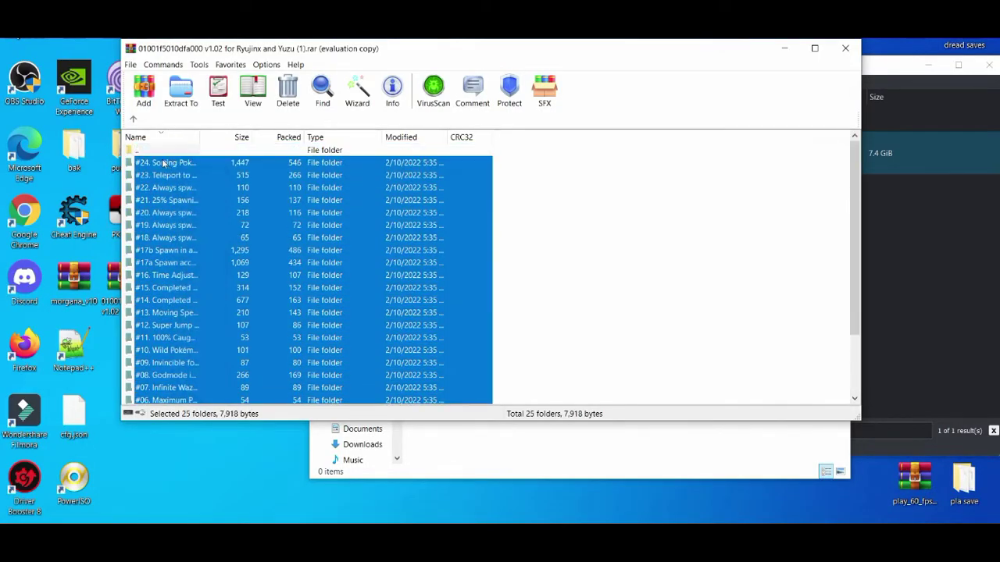
right_click(161, 161)
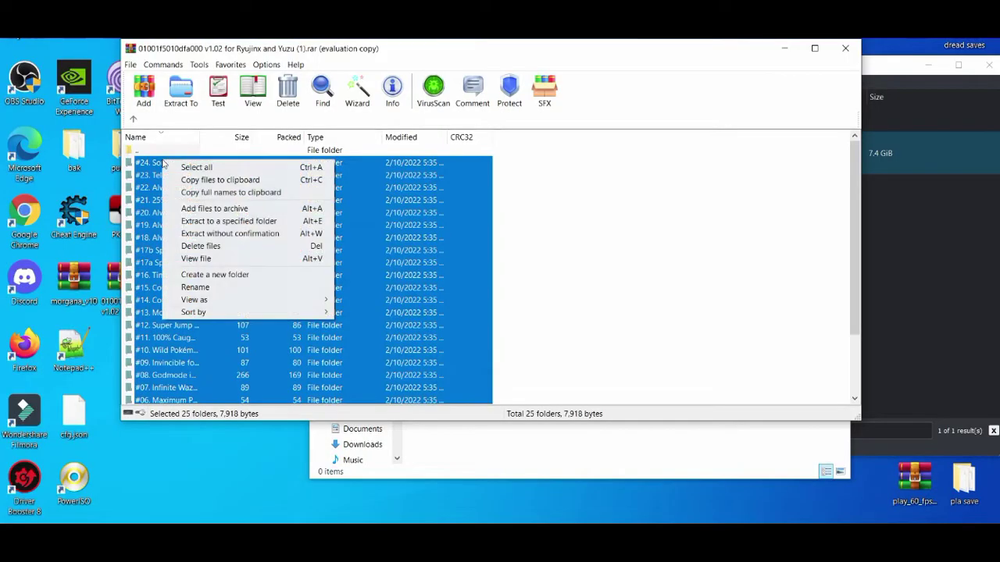
click(317, 49)
drag(327, 48, 206, 39)
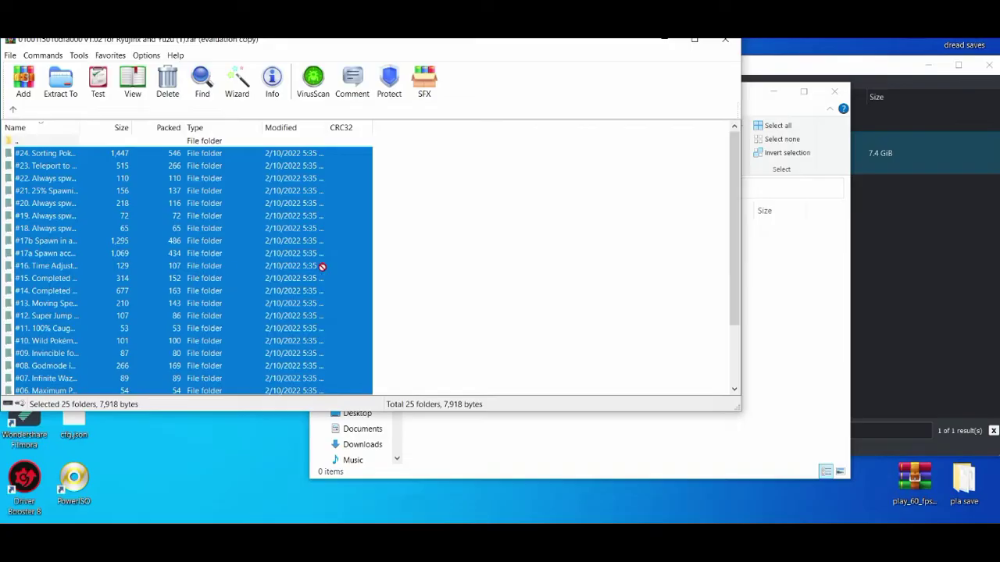
click(776, 342)
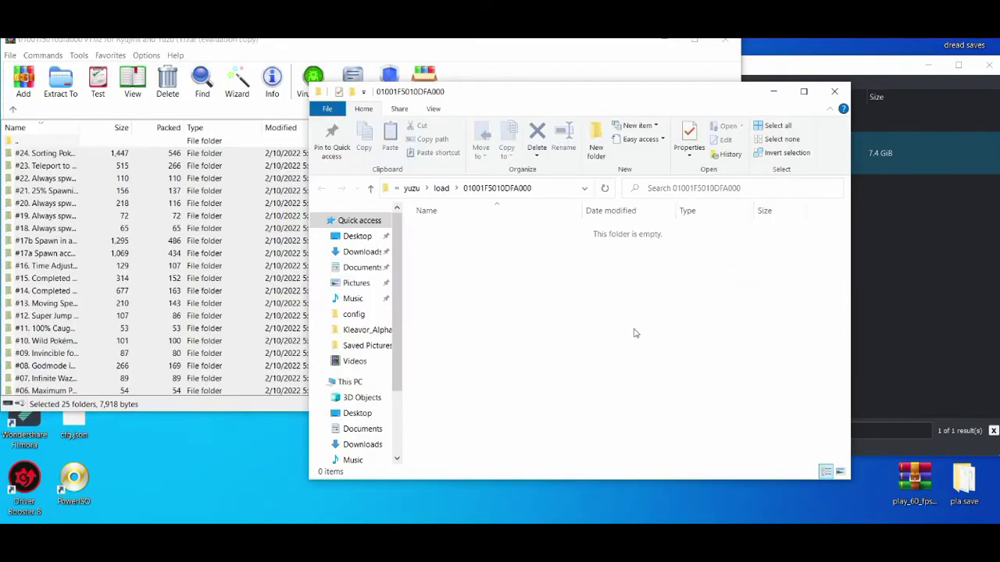
key(ctrl+v)
click(815, 300)
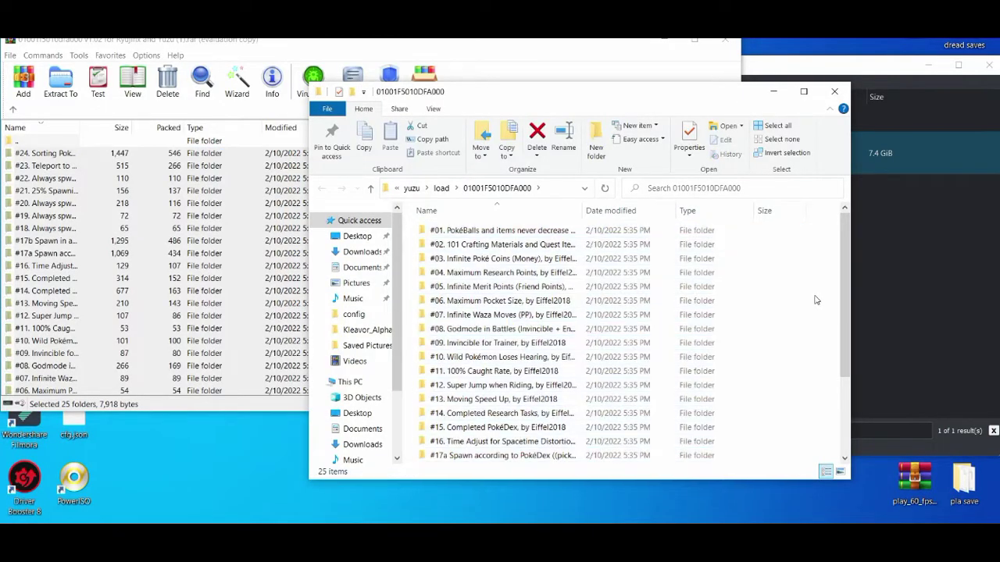
Step: Put the archive window away, check the copied cheat folders in 01001F5010DFA000, and close the folder
click(663, 42)
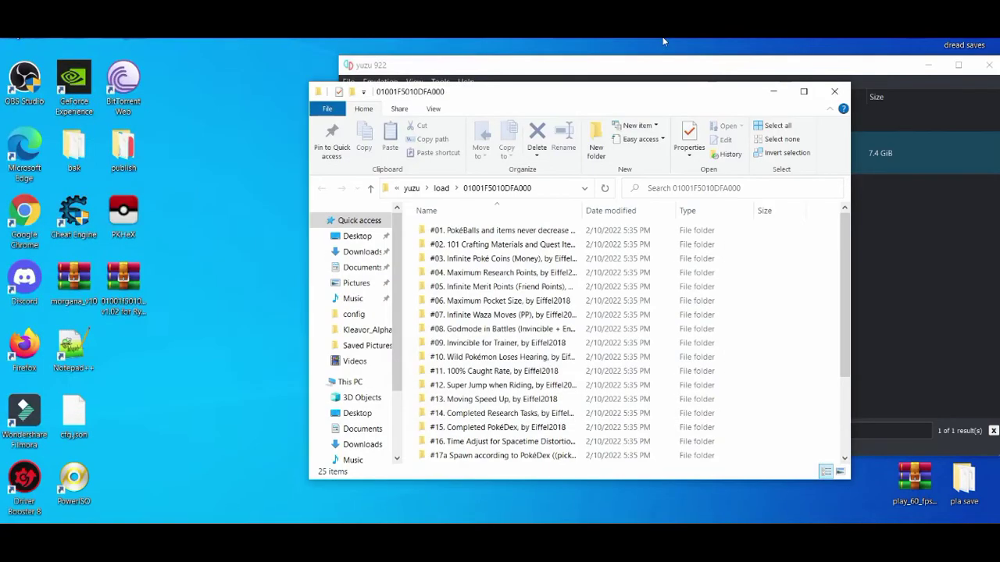
drag(564, 95, 420, 39)
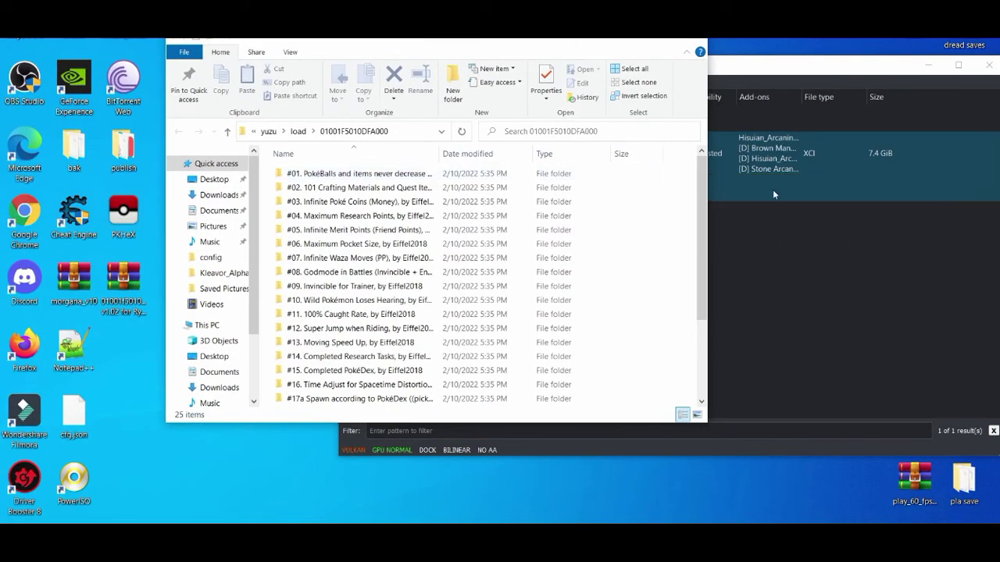
scroll(701, 184, down, 3)
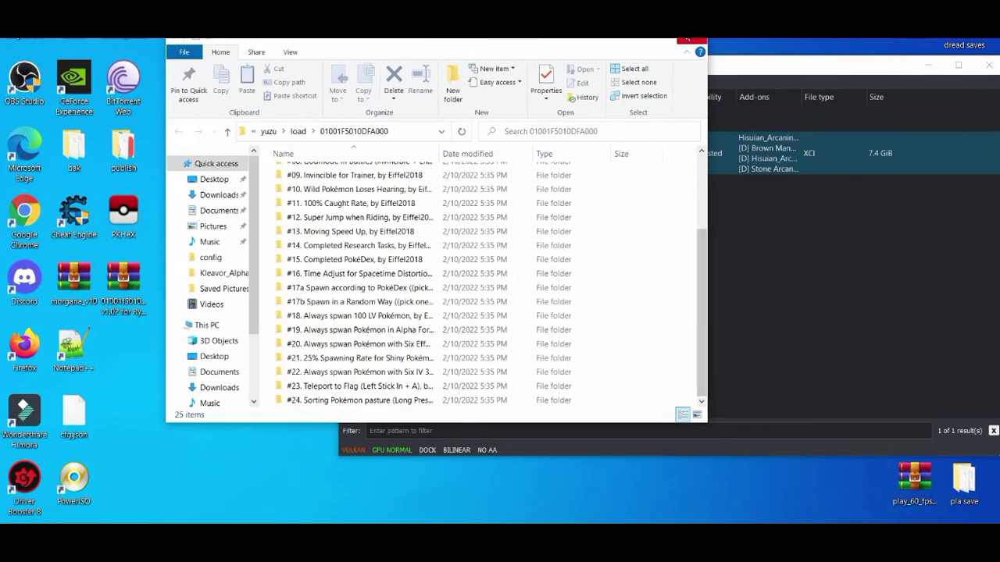
click(693, 40)
Step: Open the properties of Pokémon Legends: Arceus in yuzu and look through its list of cheat add-ons
drag(680, 68, 467, 36)
right_click(346, 106)
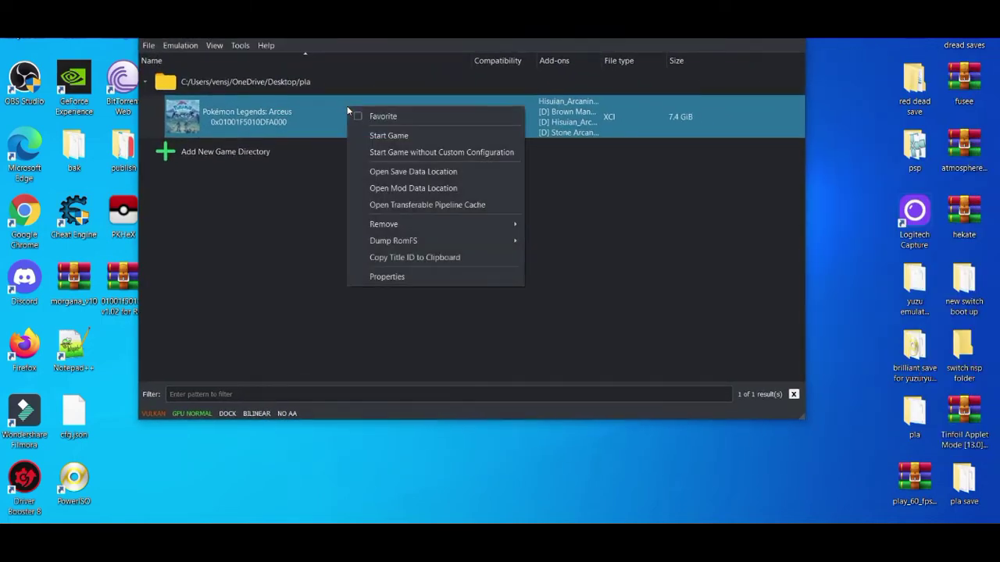
click(418, 276)
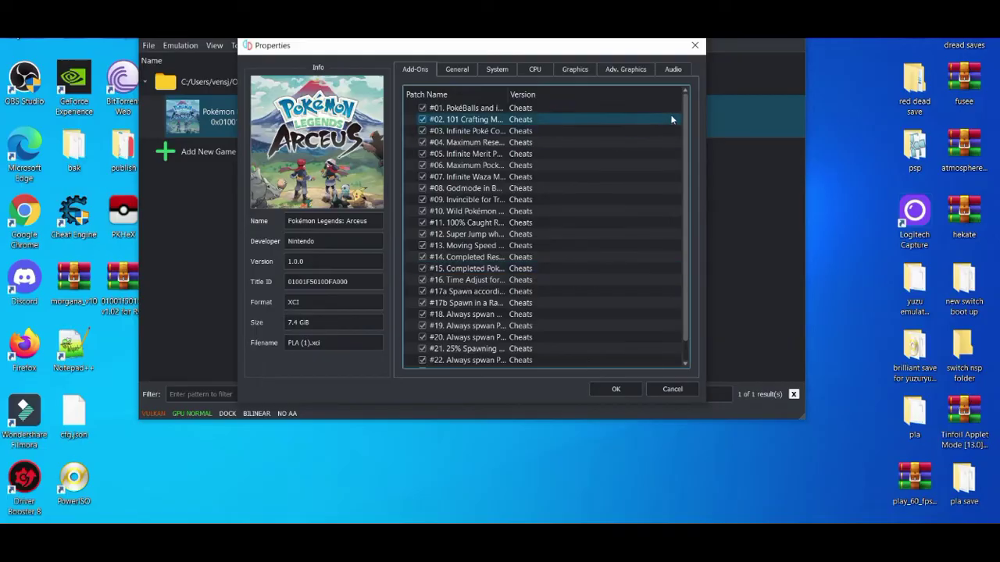
scroll(684, 129, down, 1)
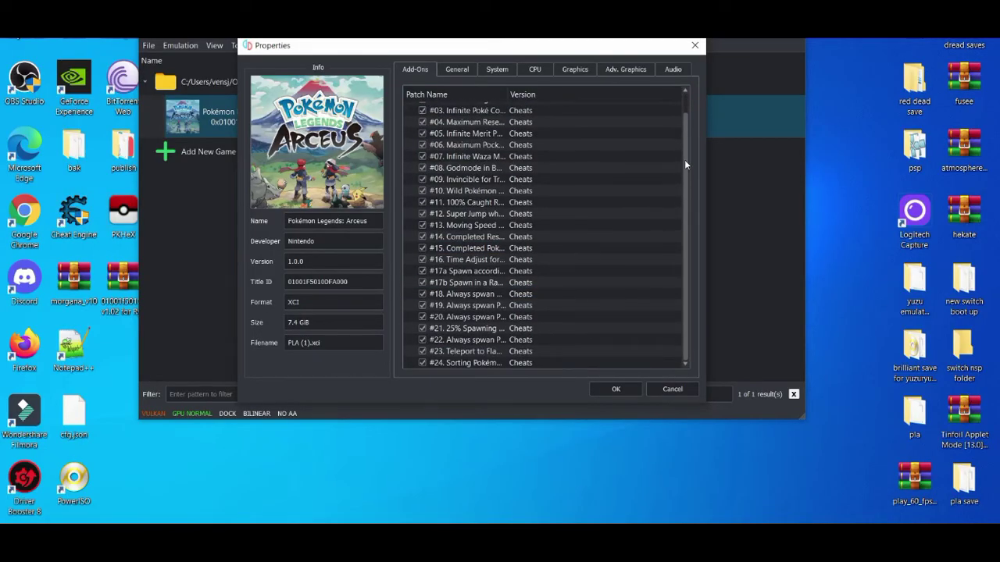
scroll(682, 141, up, 1)
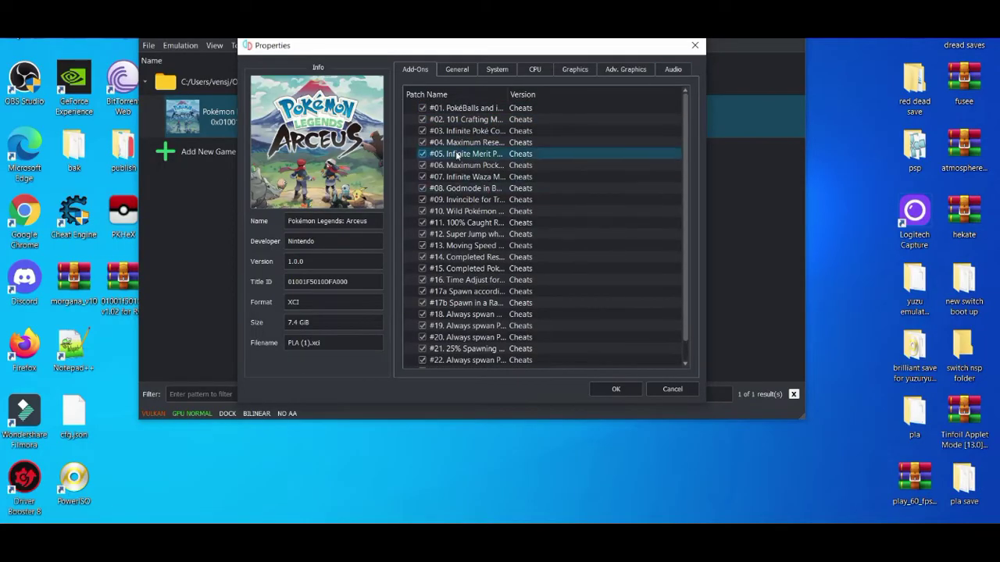
Step: Disable all cheat add-ons of Pokémon Legends: Arceus, from #01 through #24
click(421, 109)
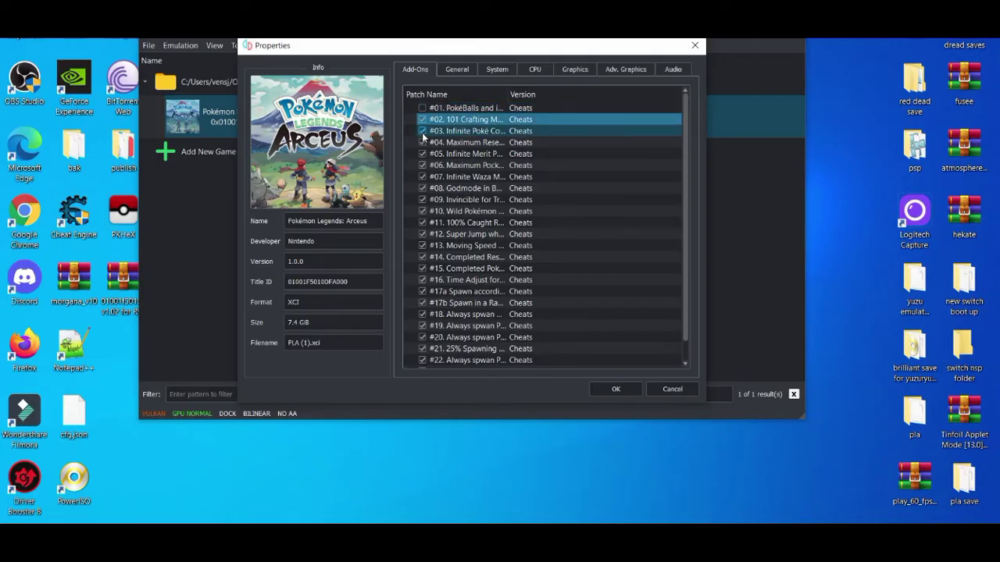
click(423, 127)
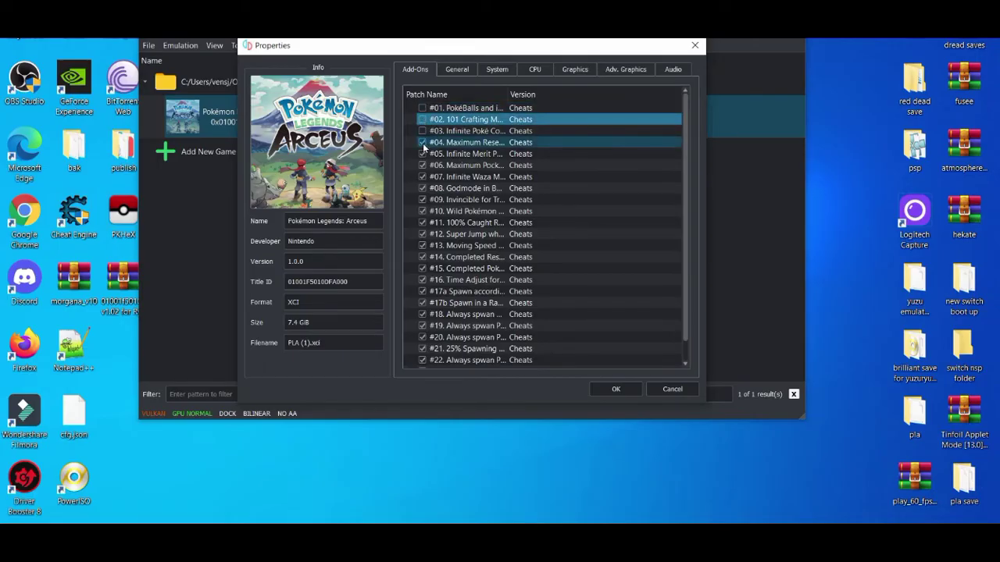
click(423, 143)
click(423, 154)
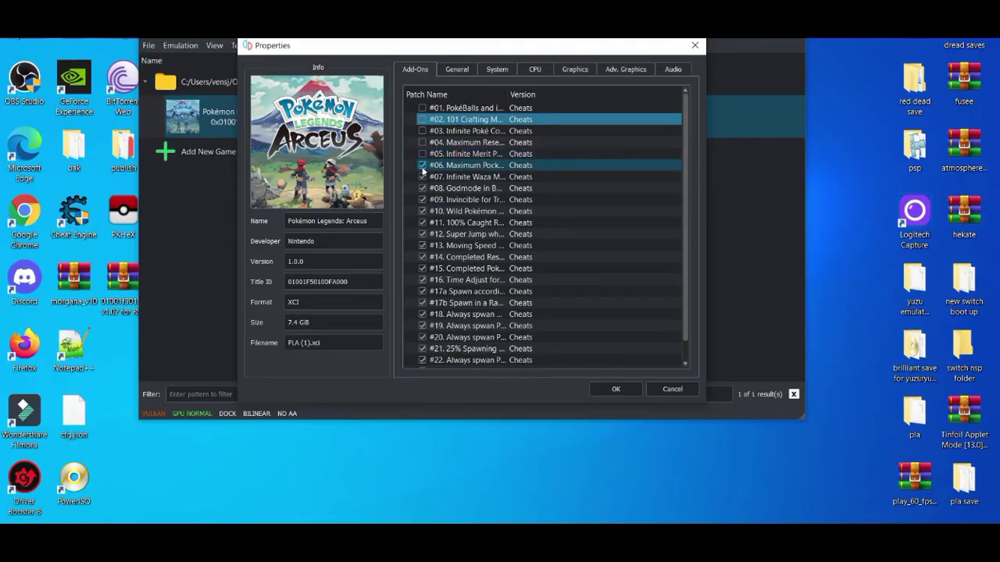
click(423, 177)
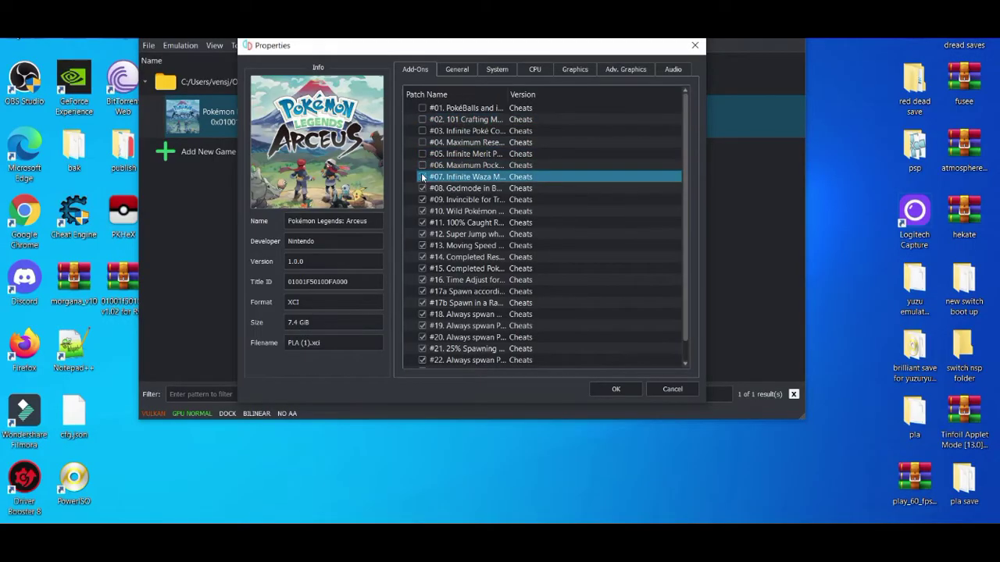
click(423, 176)
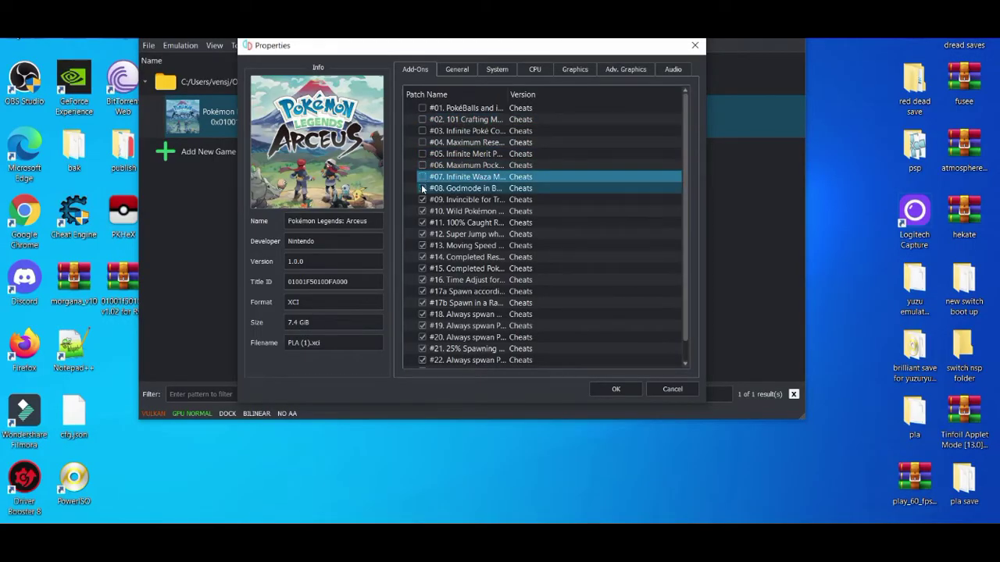
click(422, 188)
click(422, 211)
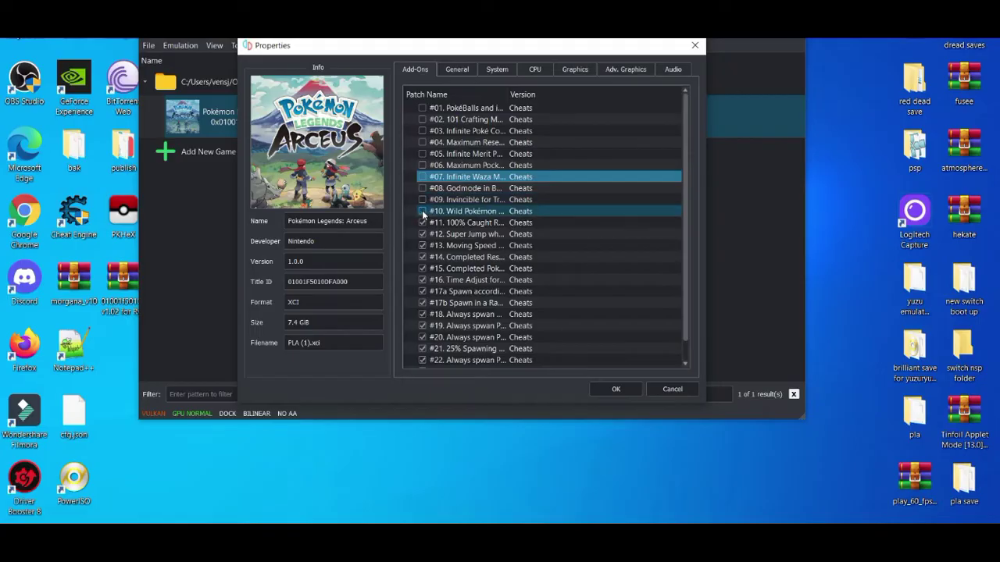
click(423, 222)
click(422, 234)
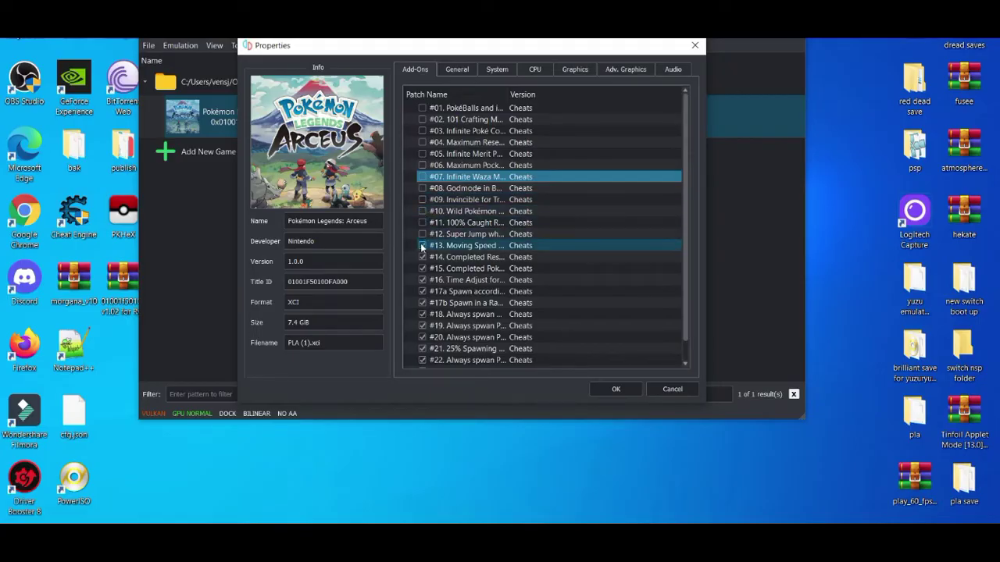
click(422, 245)
click(422, 257)
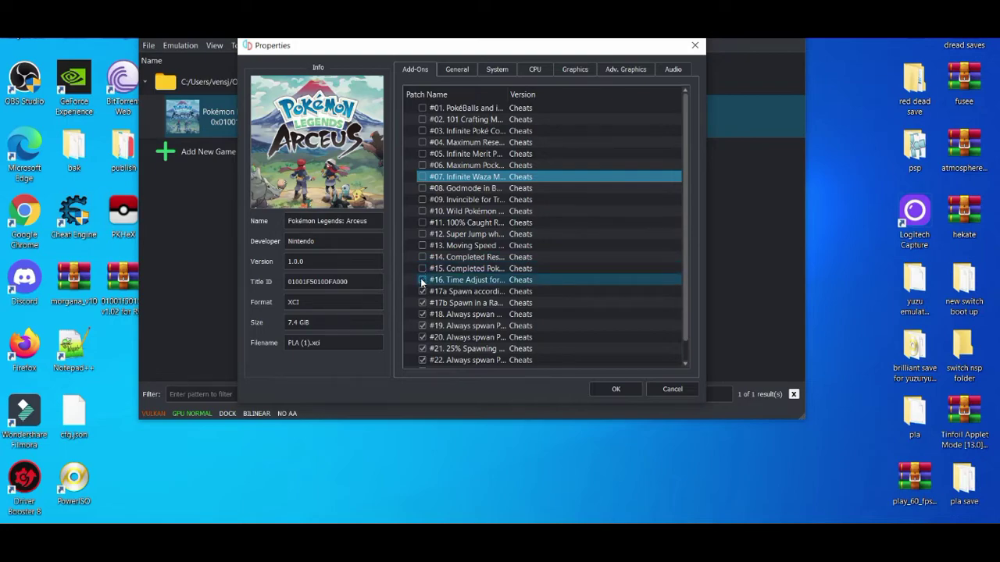
click(423, 279)
click(423, 292)
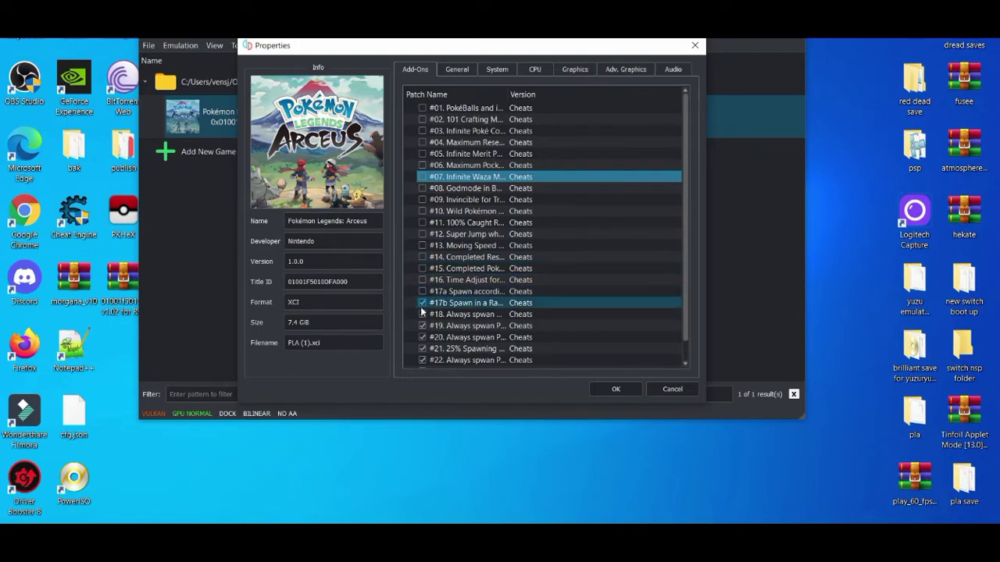
click(420, 308)
click(423, 304)
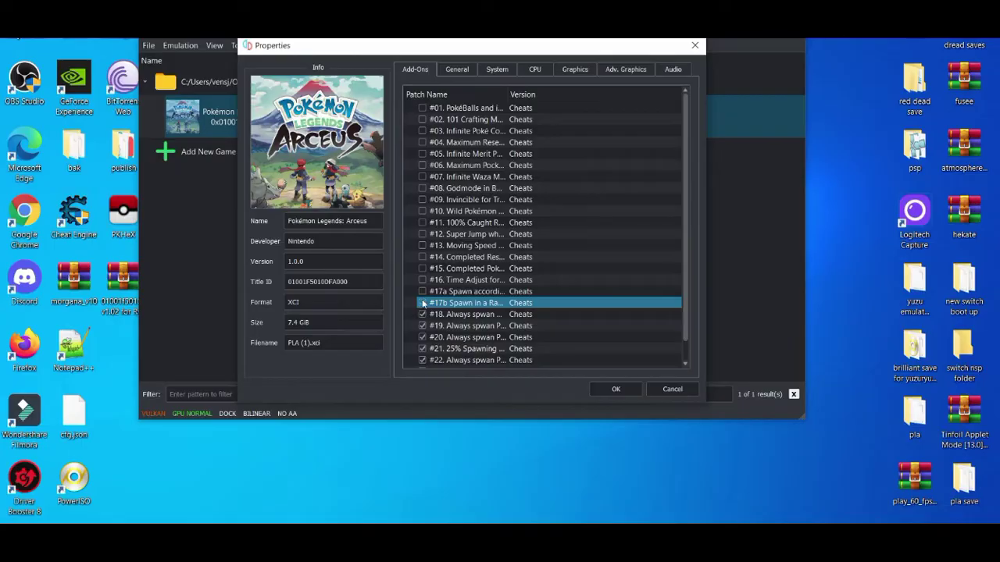
click(423, 314)
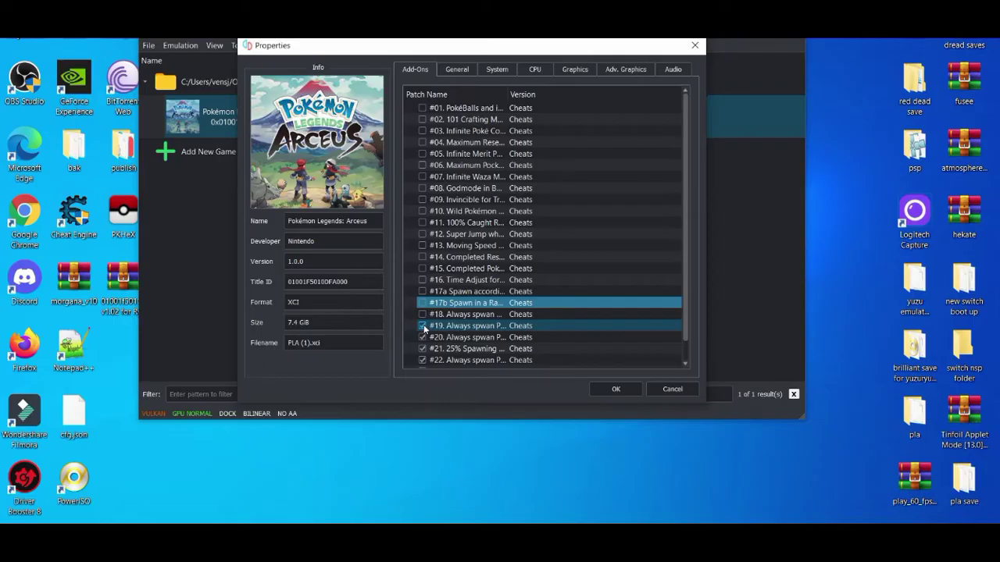
click(423, 325)
click(422, 337)
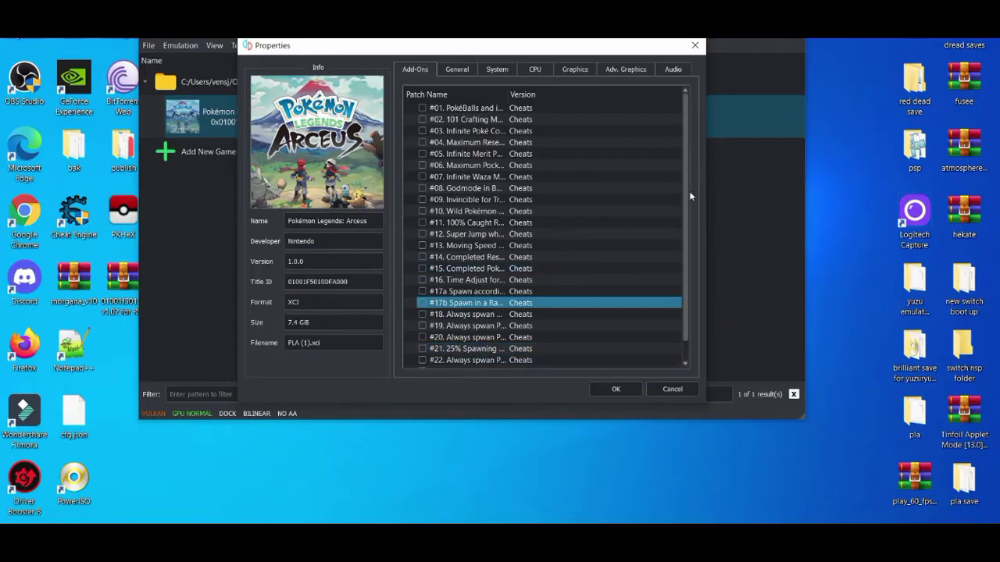
scroll(687, 201, down, 1)
click(422, 352)
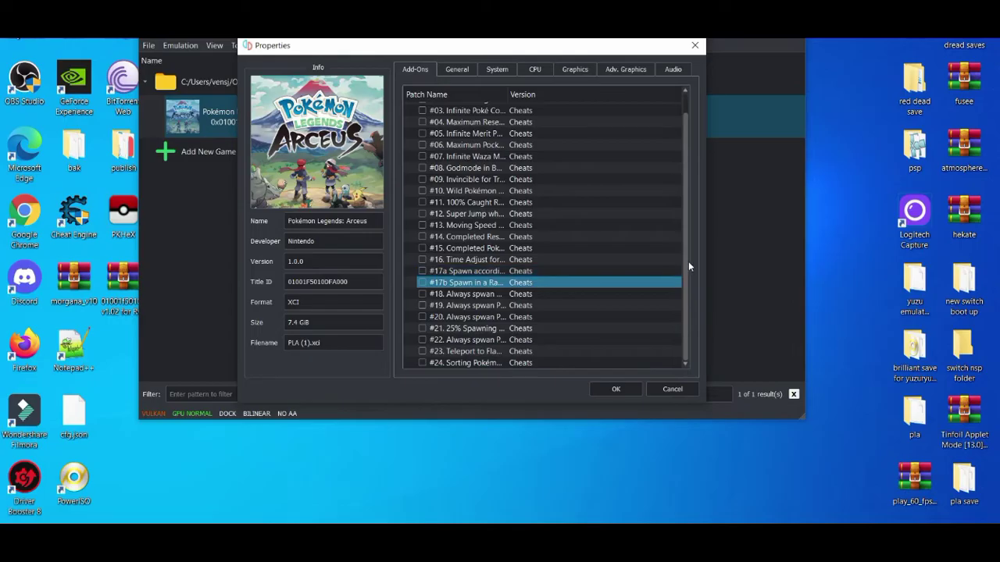
Step: Enable only the cheats #01 through #05 in the add-ons list and save the game's properties
scroll(679, 235, up, 1)
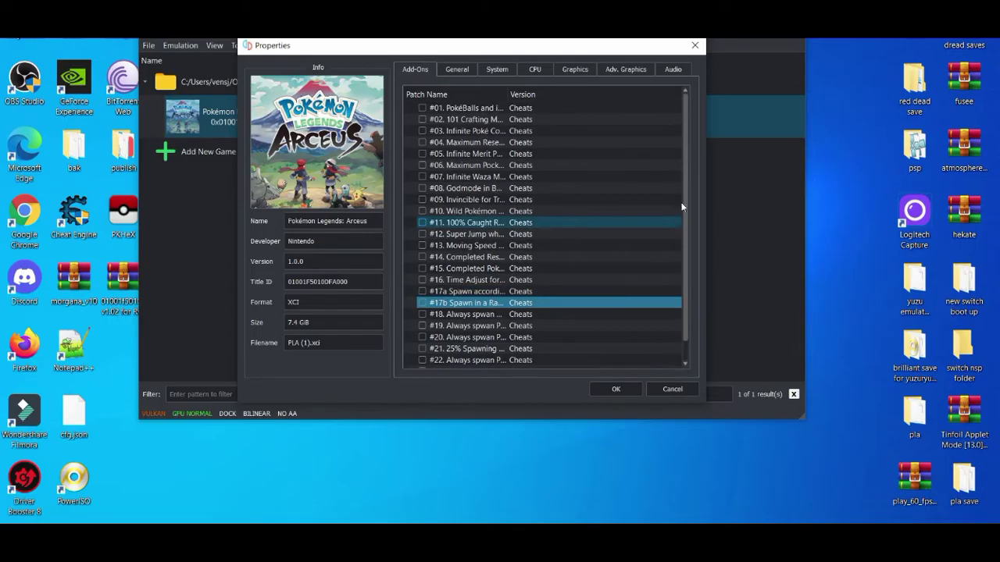
click(421, 110)
click(422, 119)
click(421, 131)
click(422, 142)
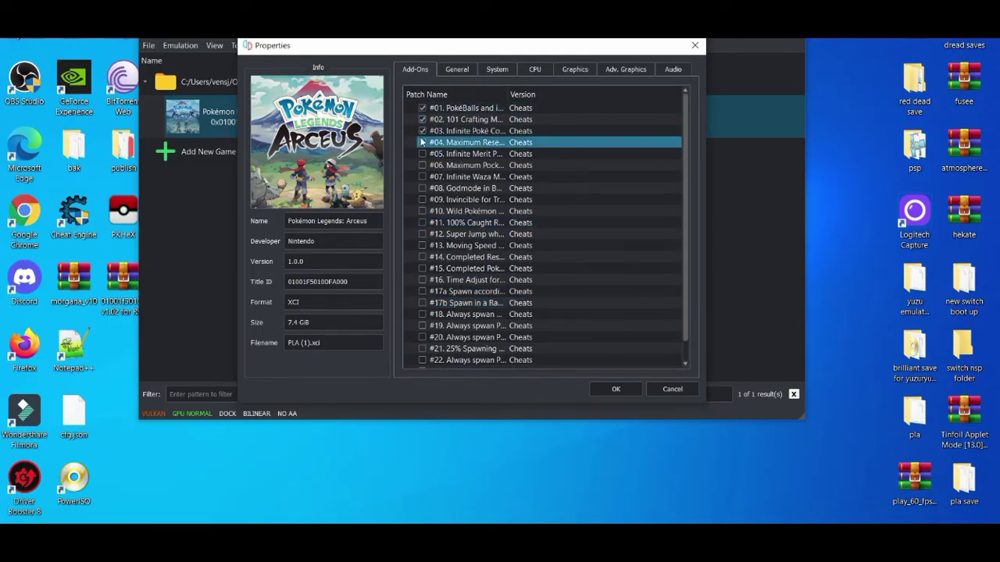
click(422, 154)
click(615, 389)
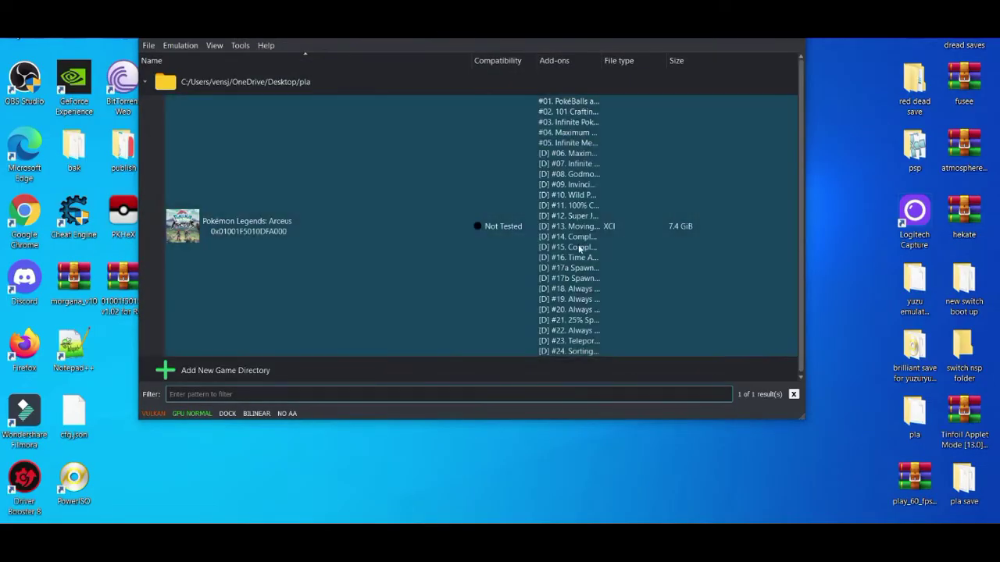
Step: Check the game's add-ons column, close yuzu, and switch to the Ryujinx game list
scroll(796, 125, down, 1)
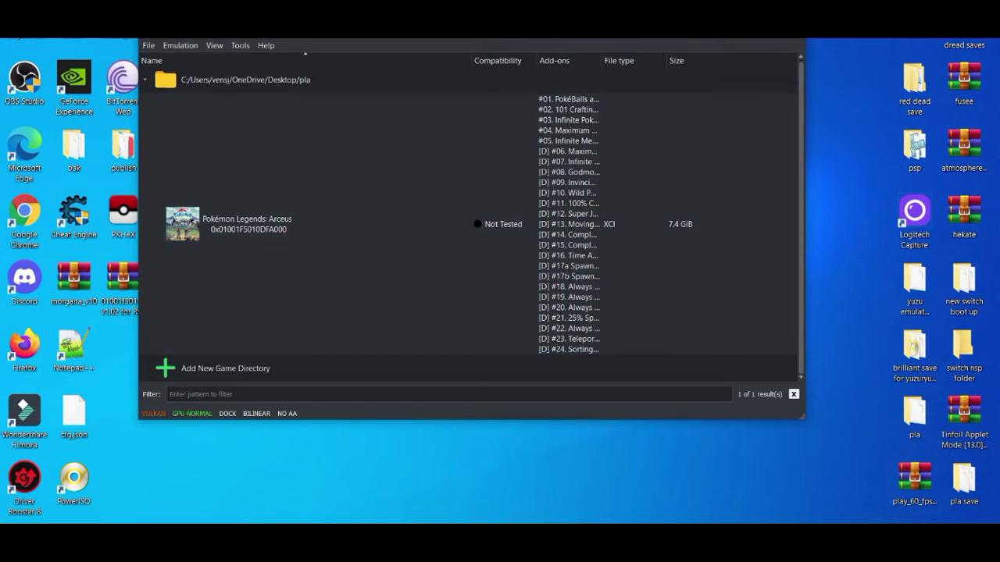
key(alt+F4)
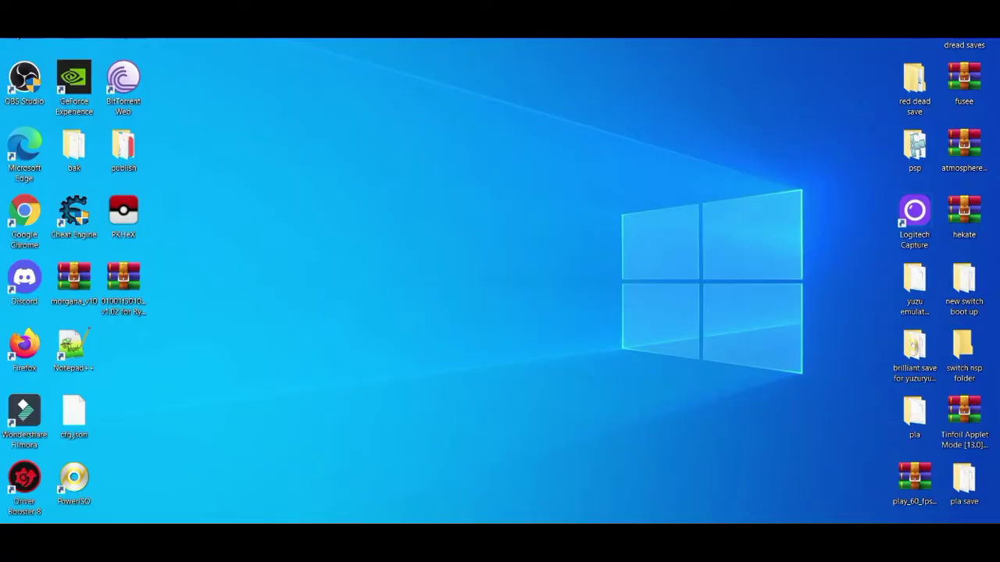
mouse_move(657, 543)
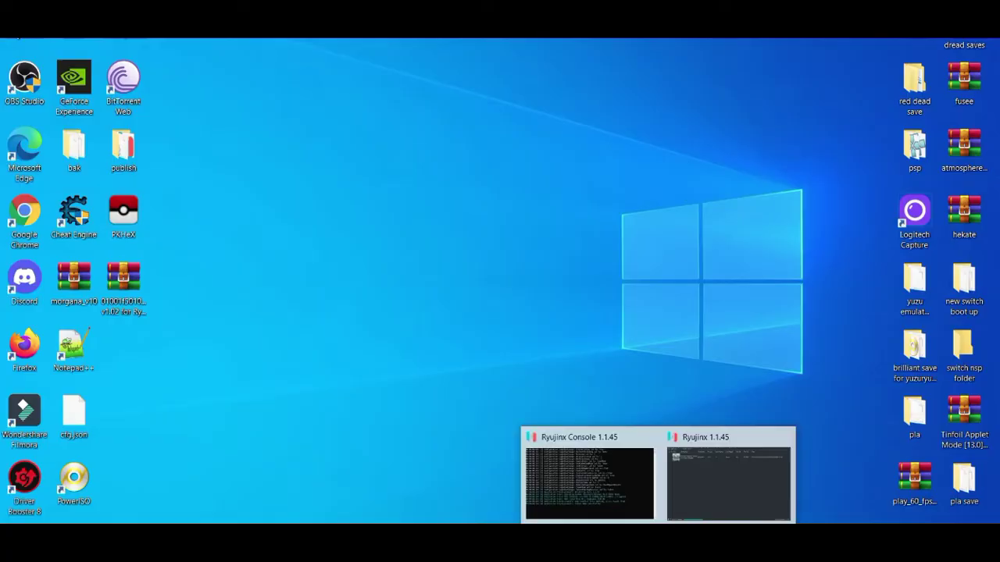
click(681, 497)
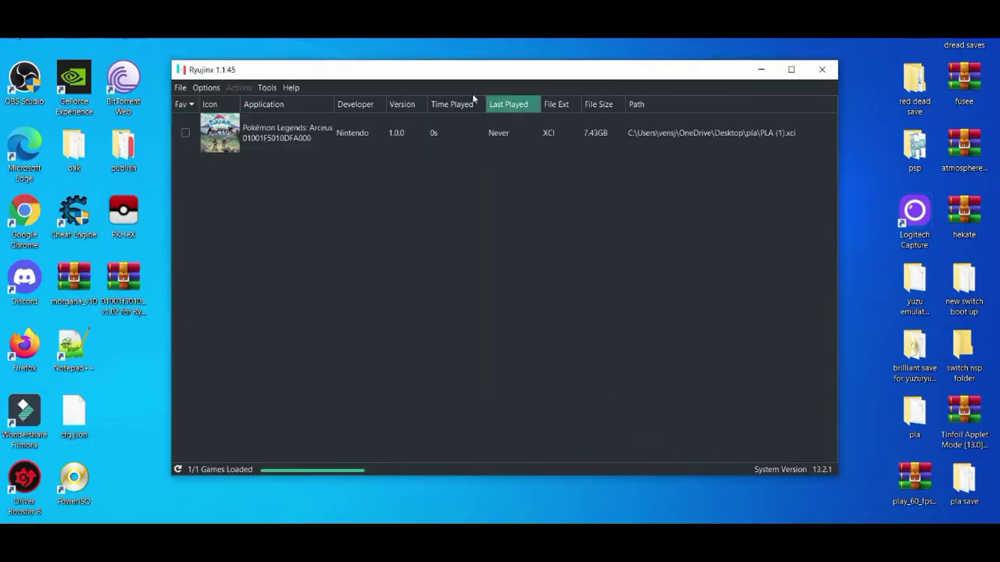
drag(411, 74, 459, 23)
Step: Bring back the cheat archive window and open the mods directory of Pokémon Legends: Arceus from Ryujinx
key(alt+Tab)
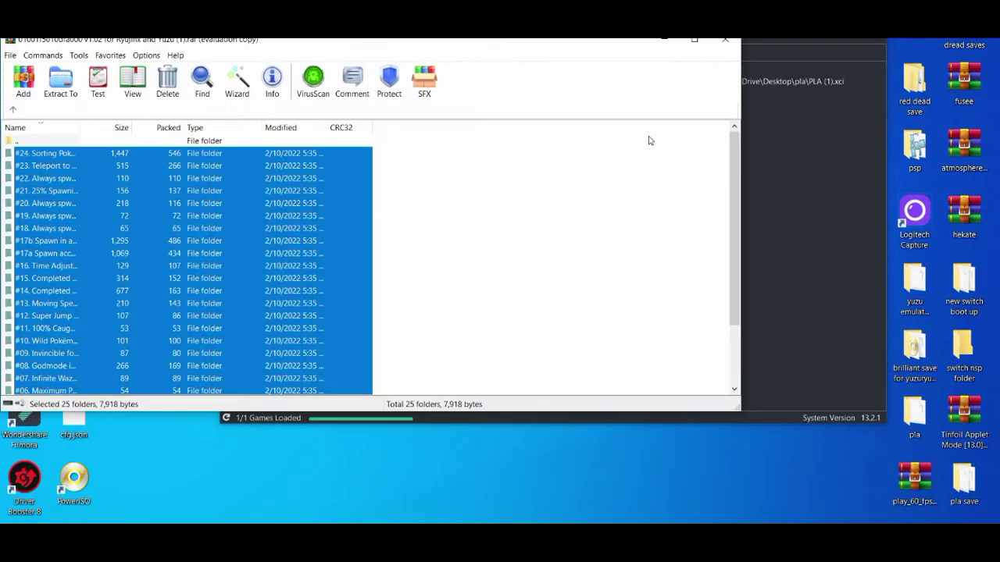
drag(532, 39, 571, 184)
click(469, 82)
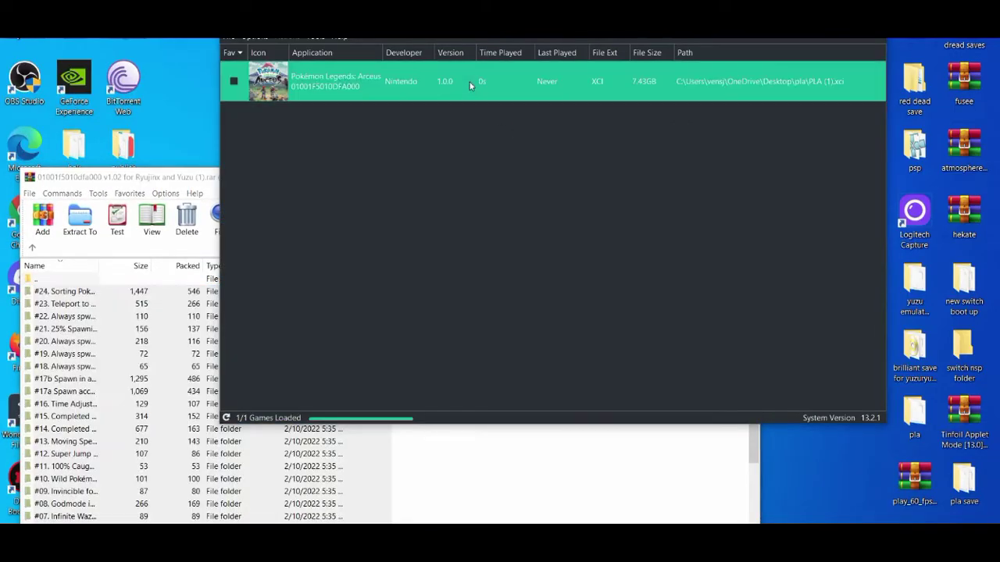
right_click(469, 82)
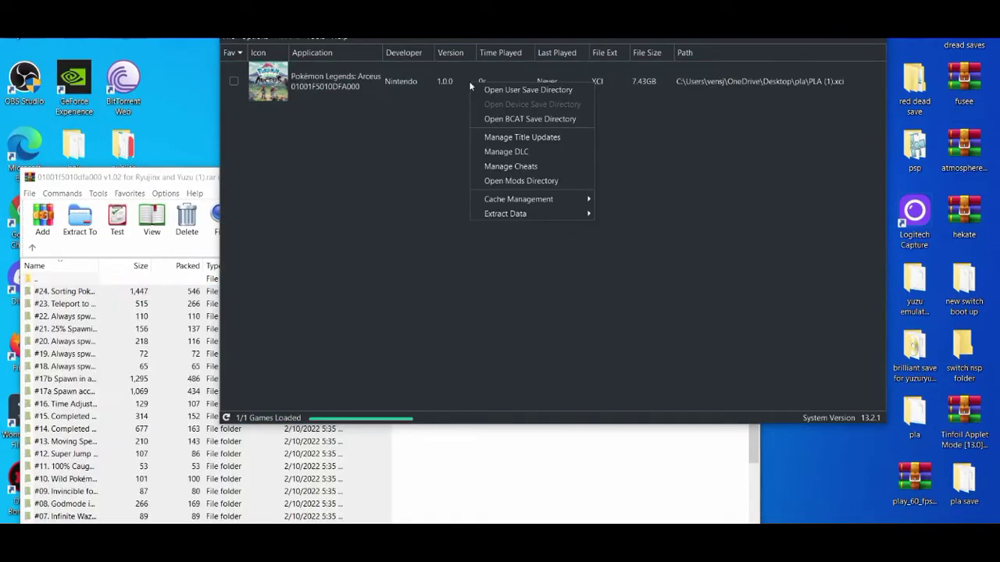
click(508, 180)
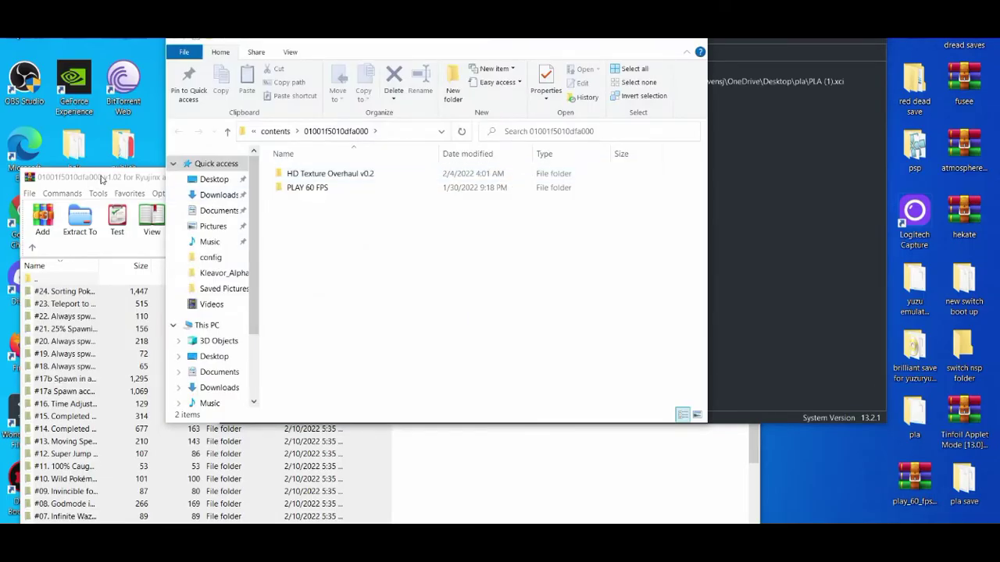
Step: Copy the cheat folders #01 through #05 from the archive into Ryujinx's mods folder 01001f5010dfa000
click(102, 178)
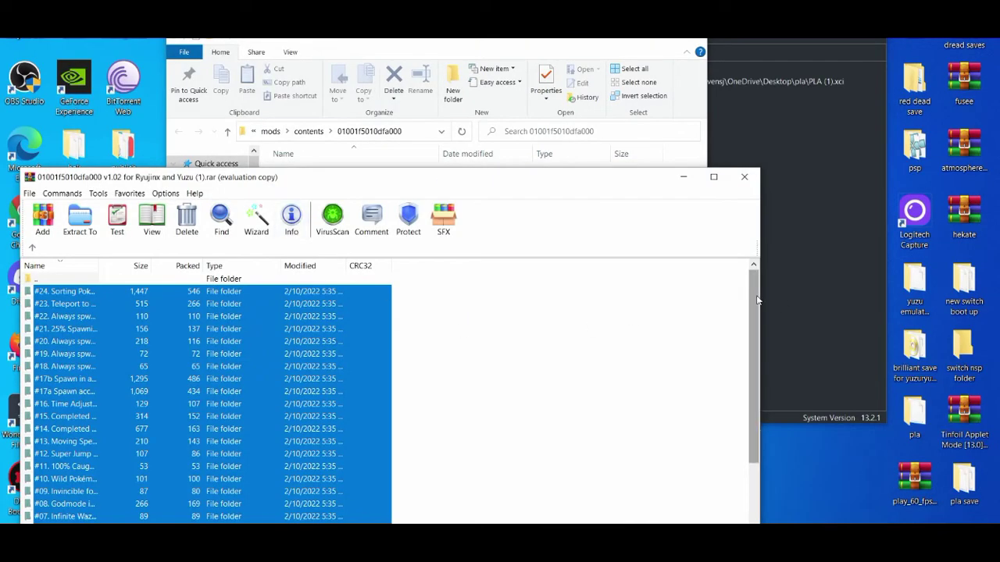
drag(754, 301, 754, 359)
click(476, 461)
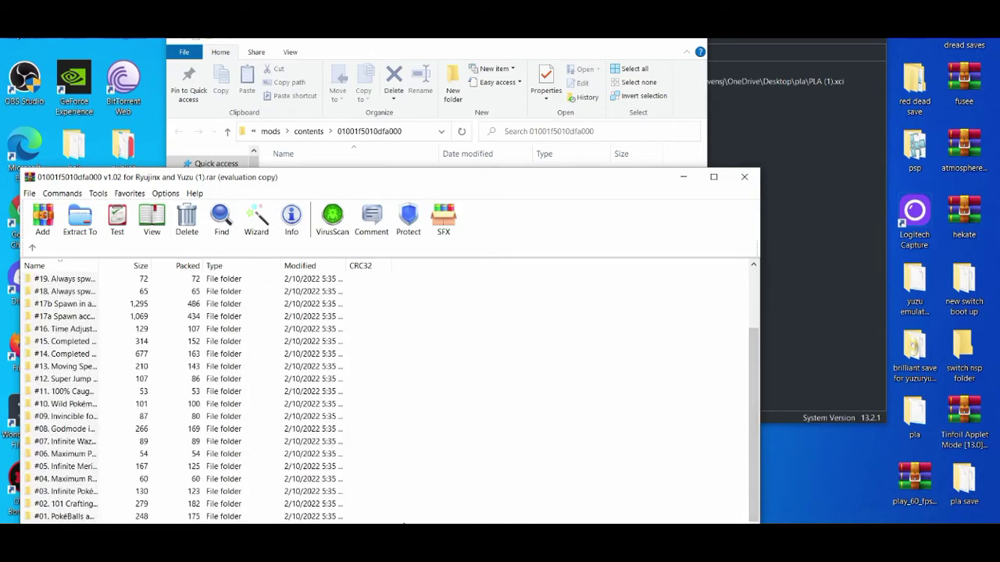
click(380, 516)
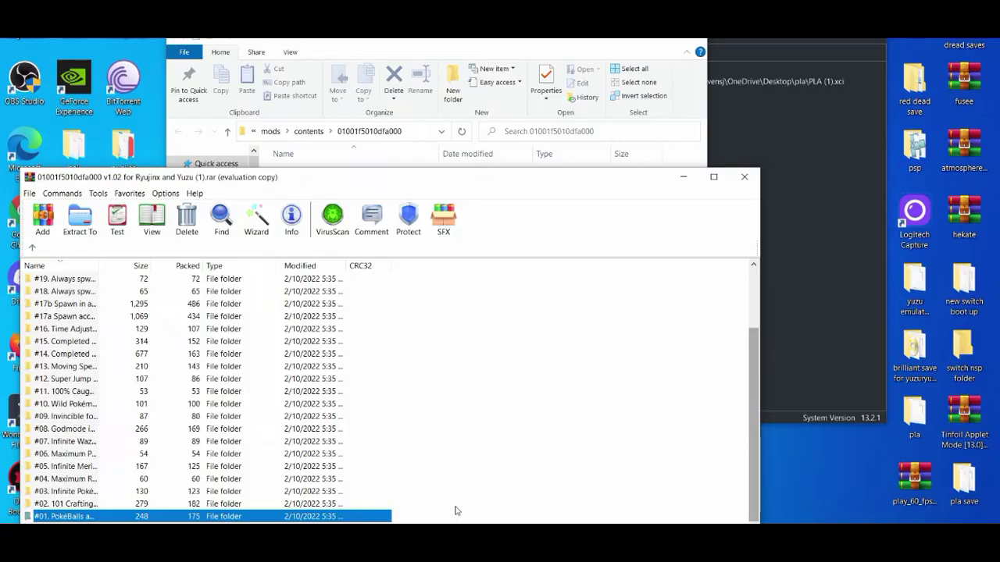
drag(447, 183, 449, 133)
drag(90, 475, 80, 418)
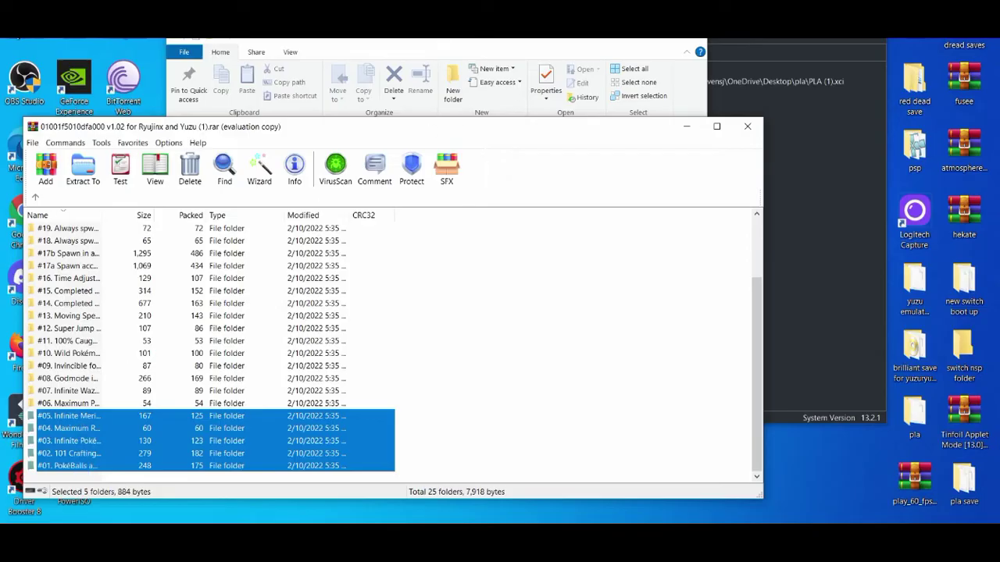
drag(457, 38, 708, 67)
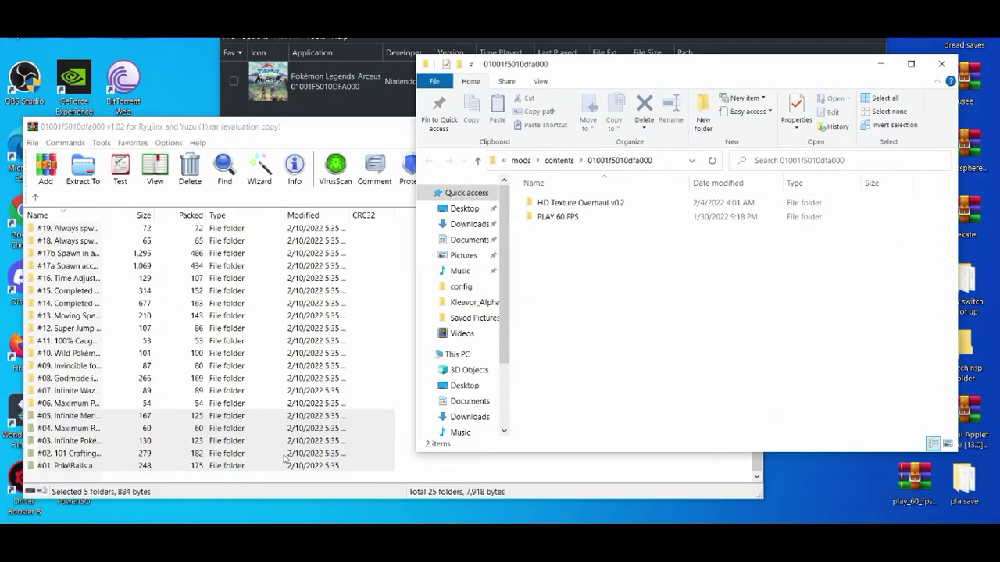
drag(286, 457, 818, 349)
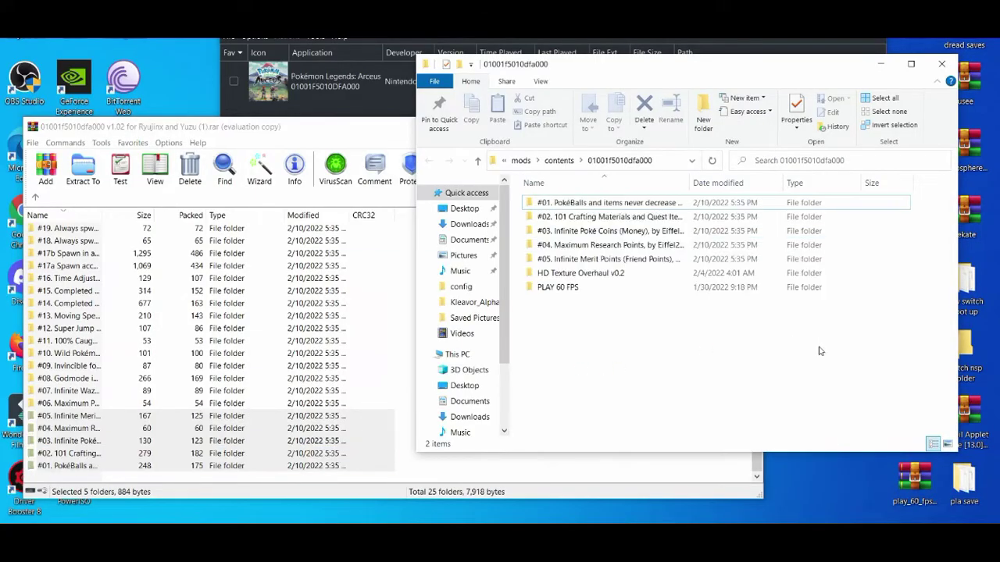
Step: Close the cheat archive and the mods folder 01001f5010dfa000
click(321, 147)
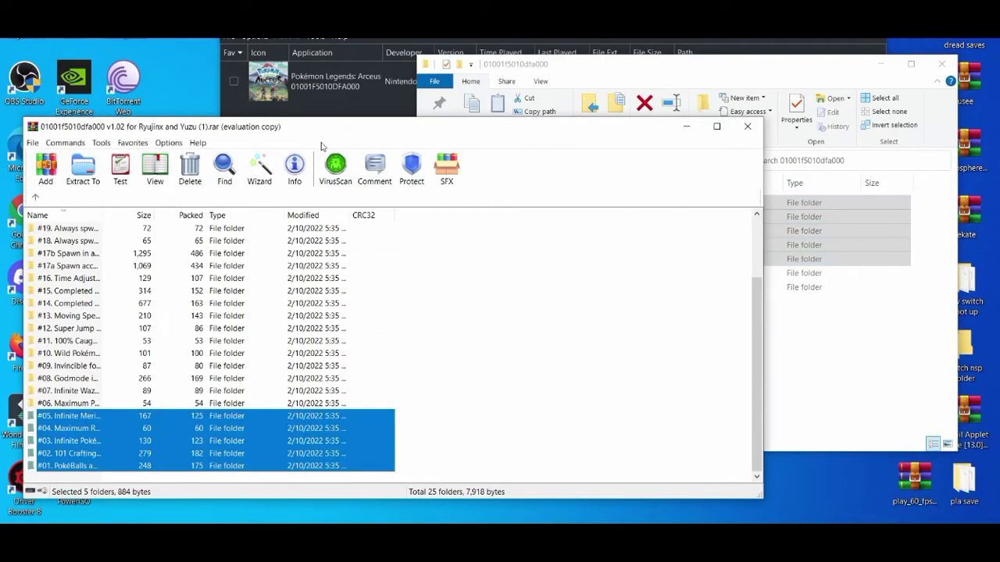
click(748, 128)
drag(703, 67, 519, 46)
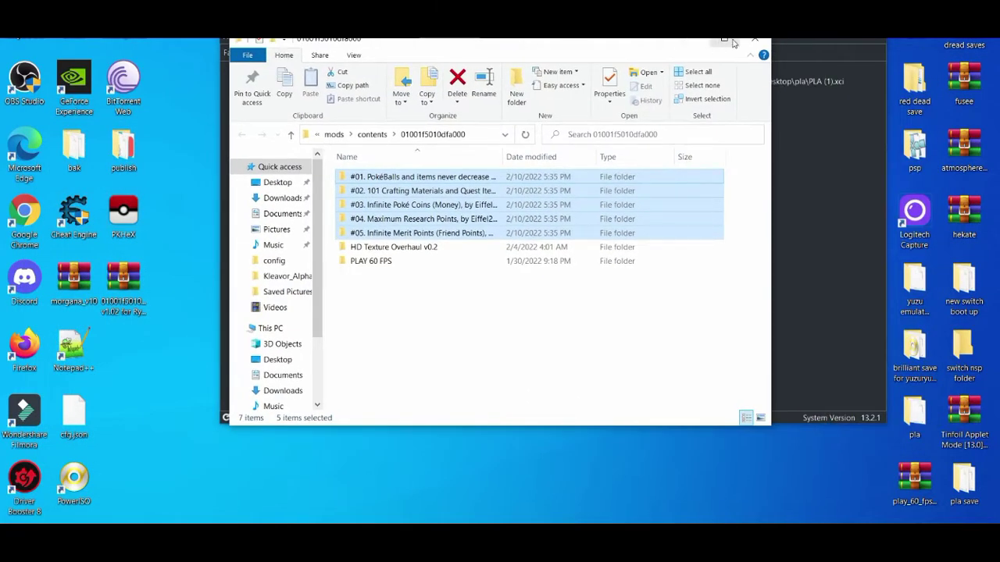
click(756, 41)
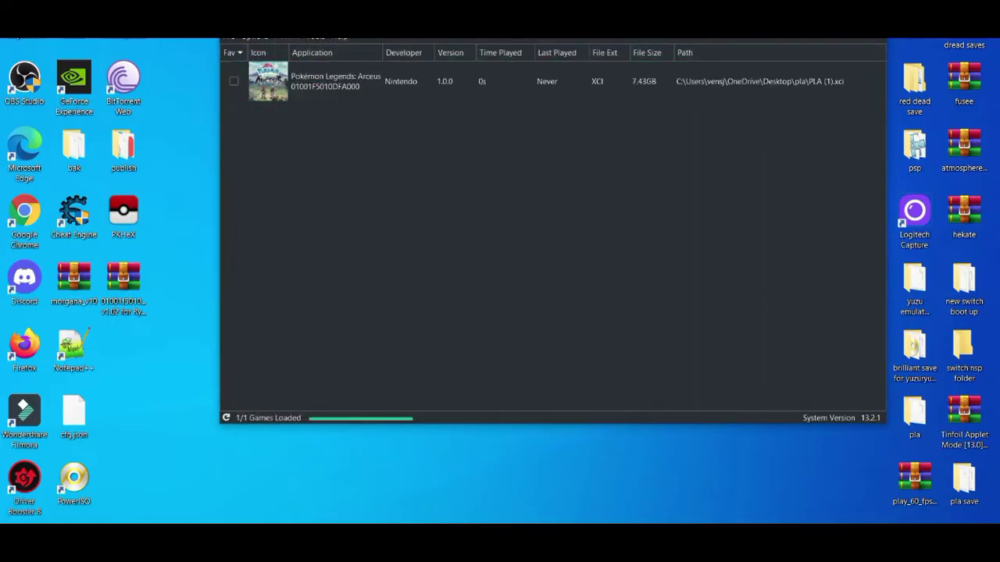
Step: Open the cheat manager for Pokémon Legends: Arceus in Ryujinx
drag(432, 37, 329, 37)
right_click(299, 83)
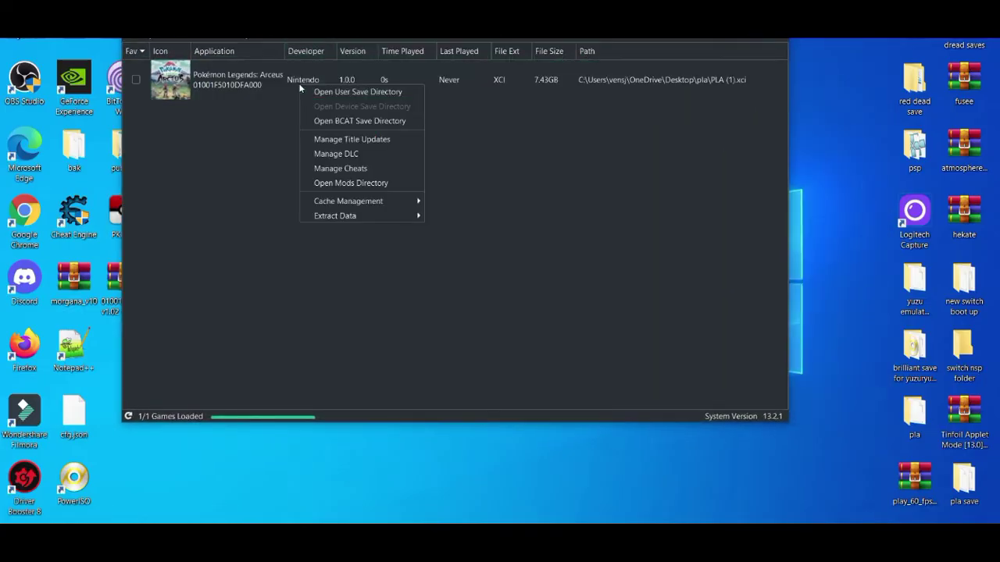
click(352, 170)
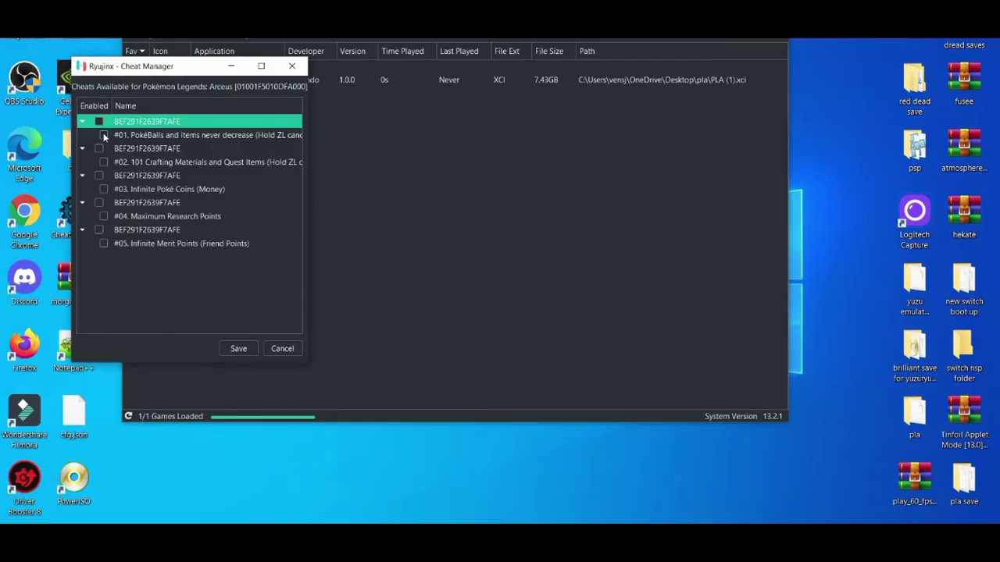
Step: Tick the cheats #01 PokéBalls and items never decrease, #05 Infinite Merit Points and #04 Maximum Research Points for Pokémon Legends: Arceus
click(104, 136)
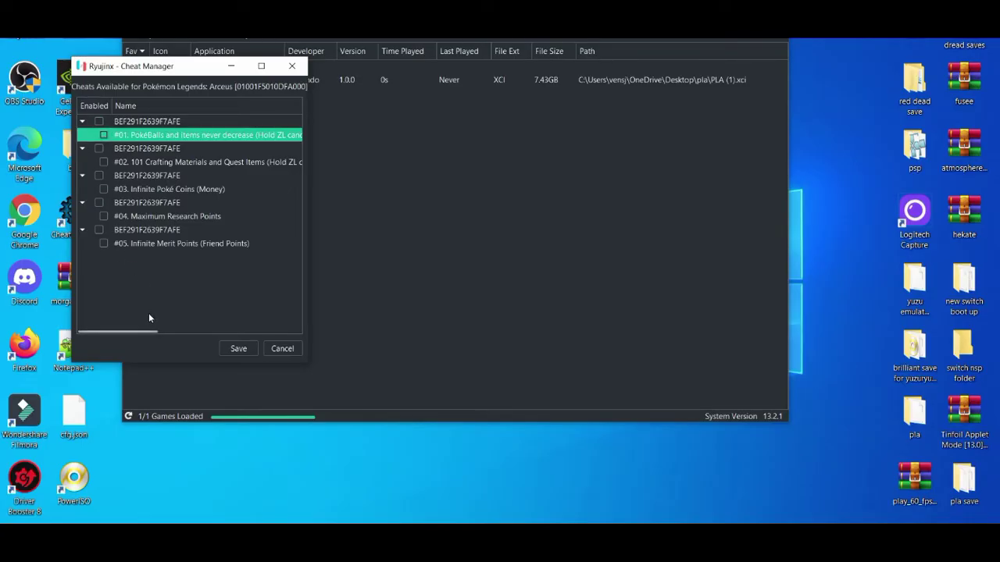
click(103, 245)
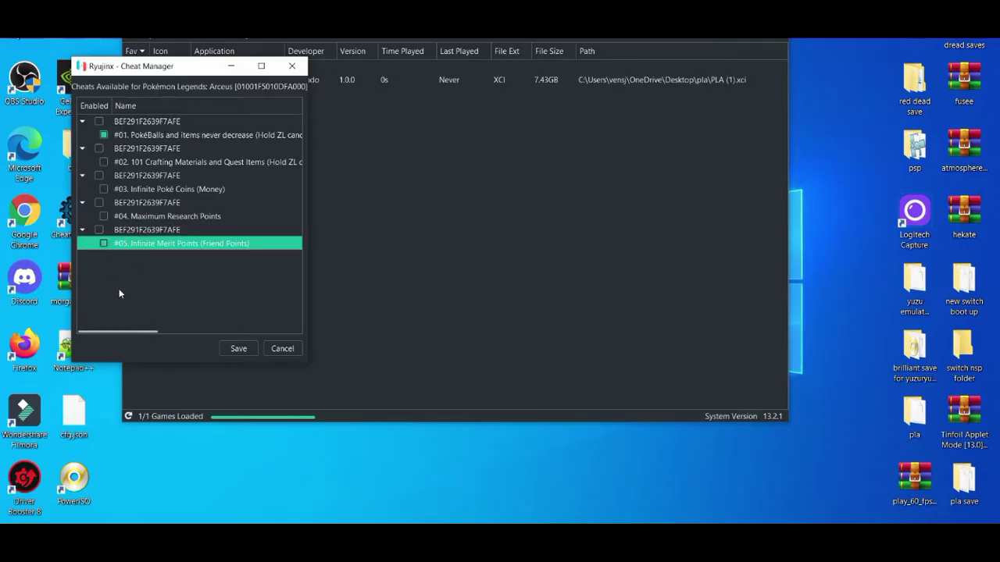
click(102, 219)
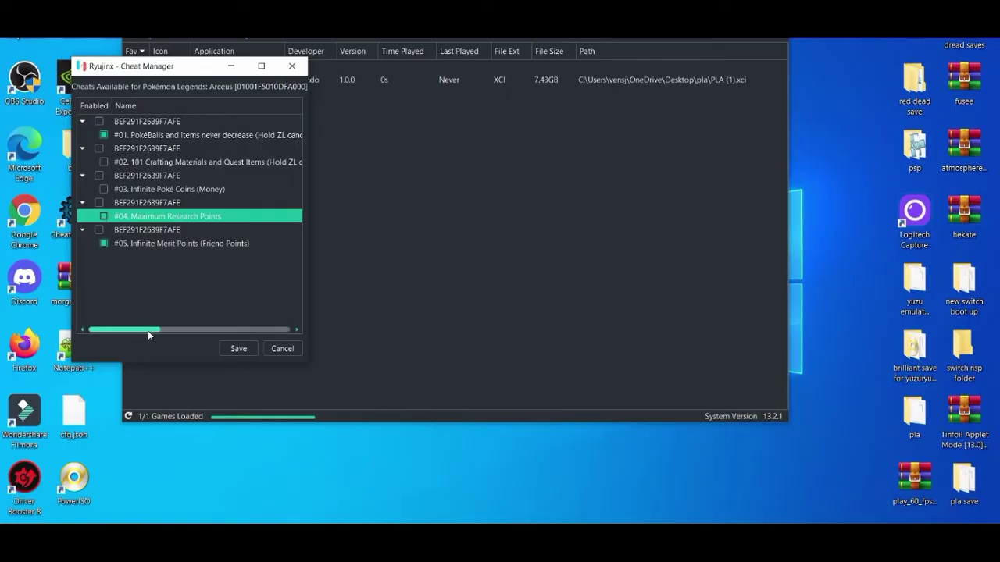
Step: View the full cheat names and file paths in the enlarged cheat manager, and close it without saving
mouse_move(148, 330)
mouse_down()
mouse_move(268, 344)
mouse_move(149, 332)
mouse_up()
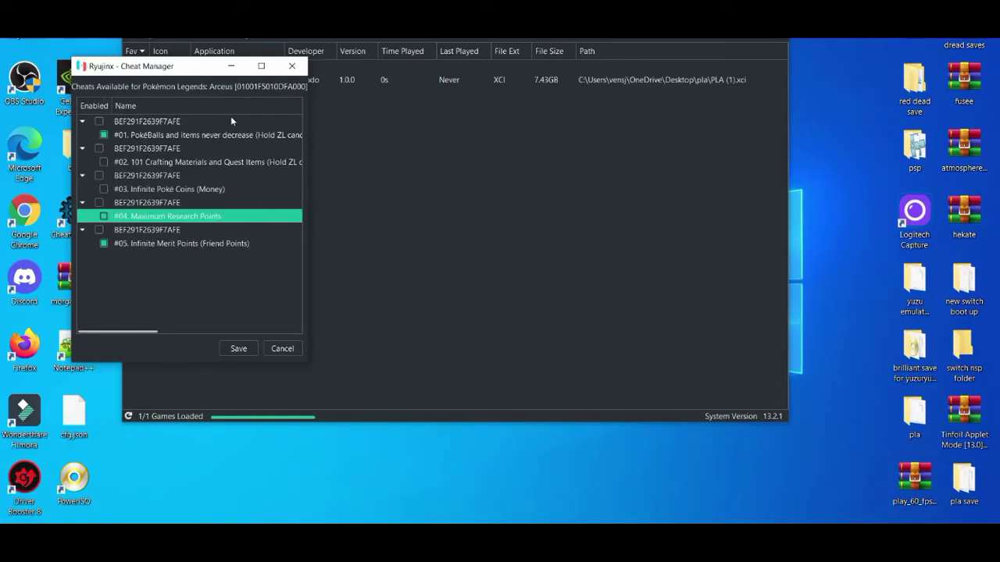
click(261, 66)
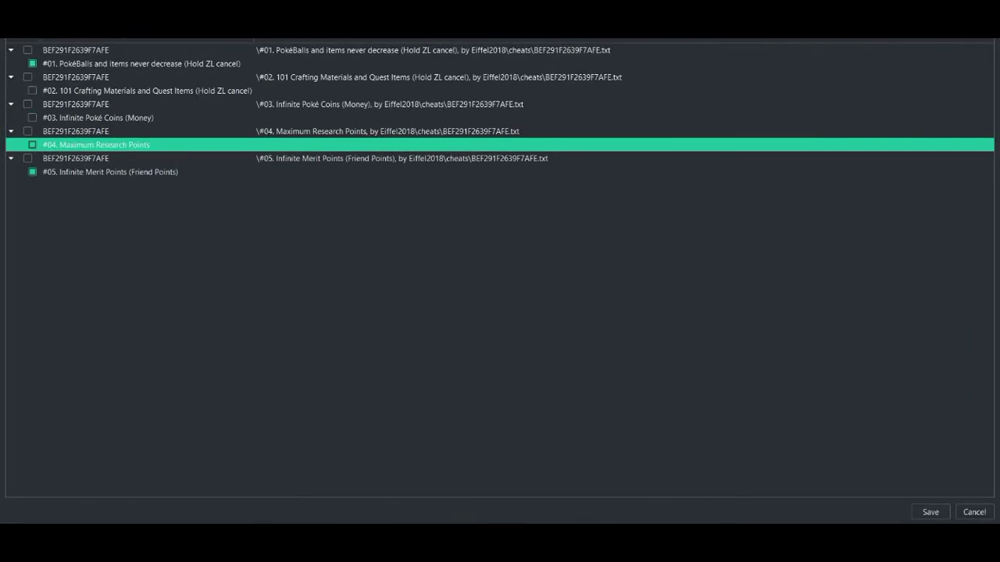
key(super+Down)
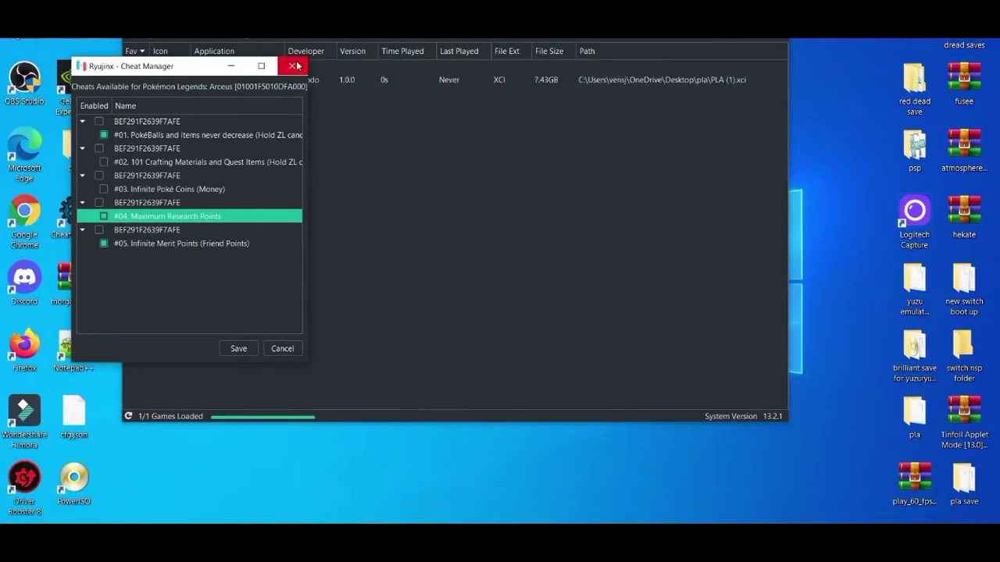
click(296, 66)
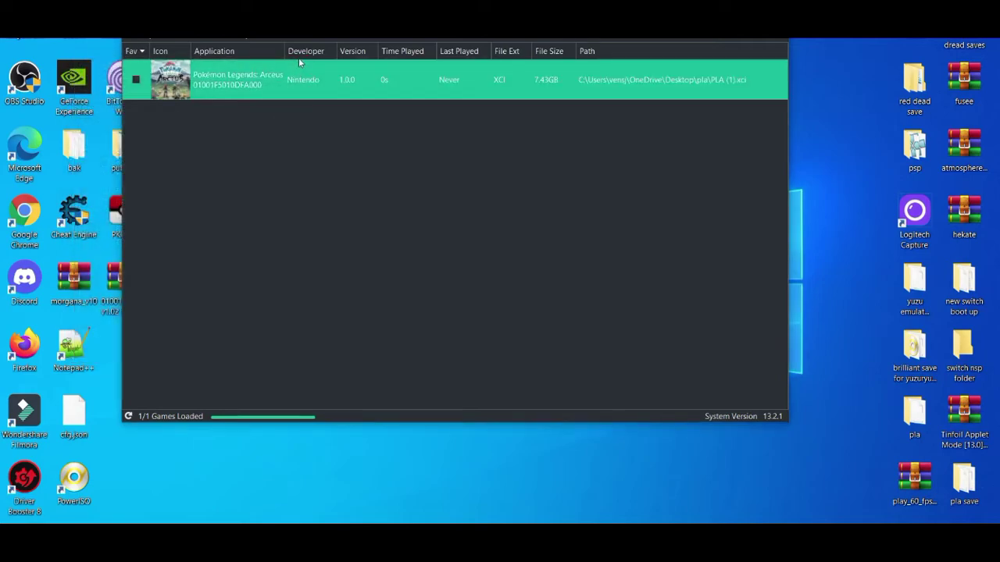
drag(331, 27, 407, 39)
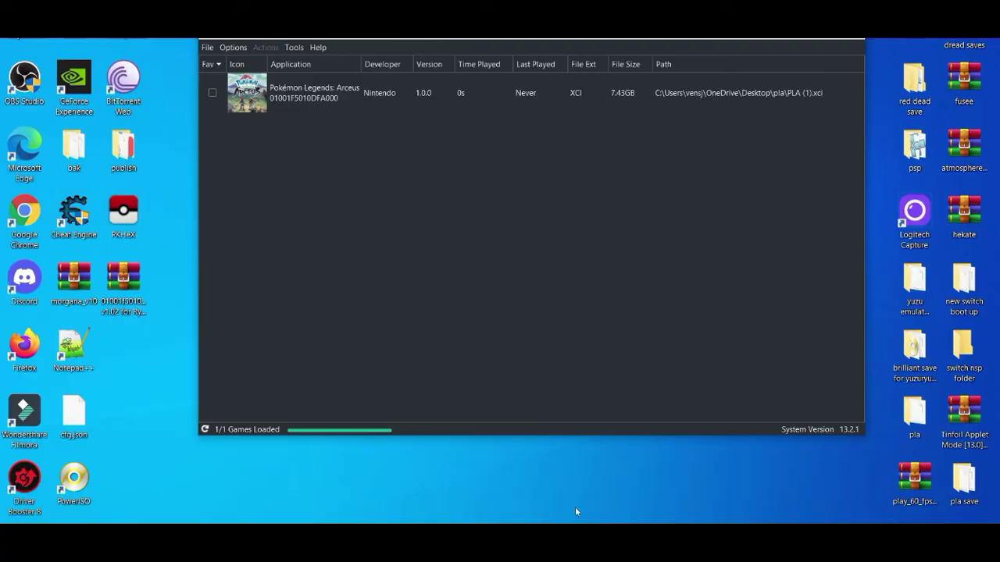
Step: Switch to the browser and review the Pokemon Legends Arceus cheat thread's supported version, cheat list, and Ryujinx and Yuzu install instructions
click(576, 543)
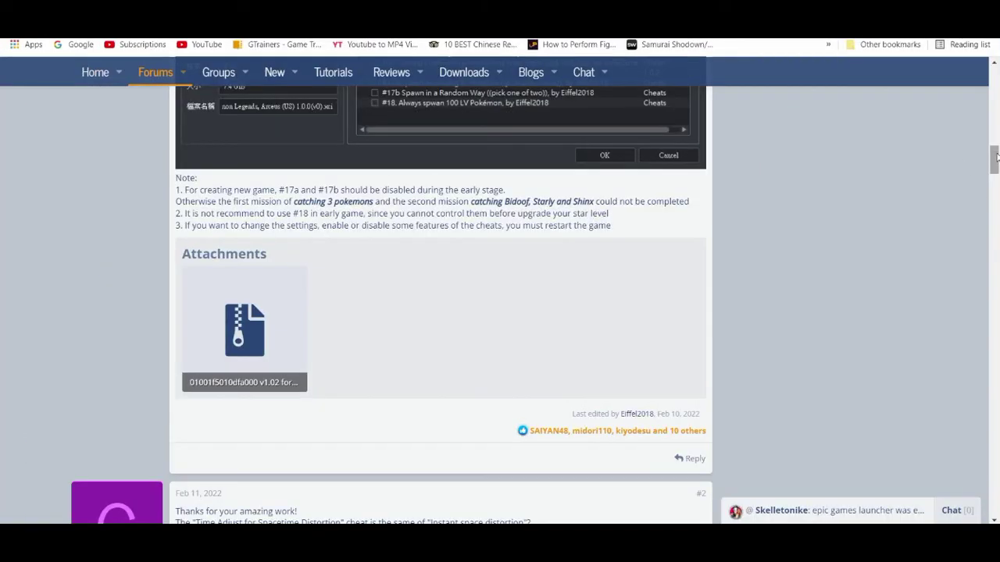
drag(994, 157, 989, 108)
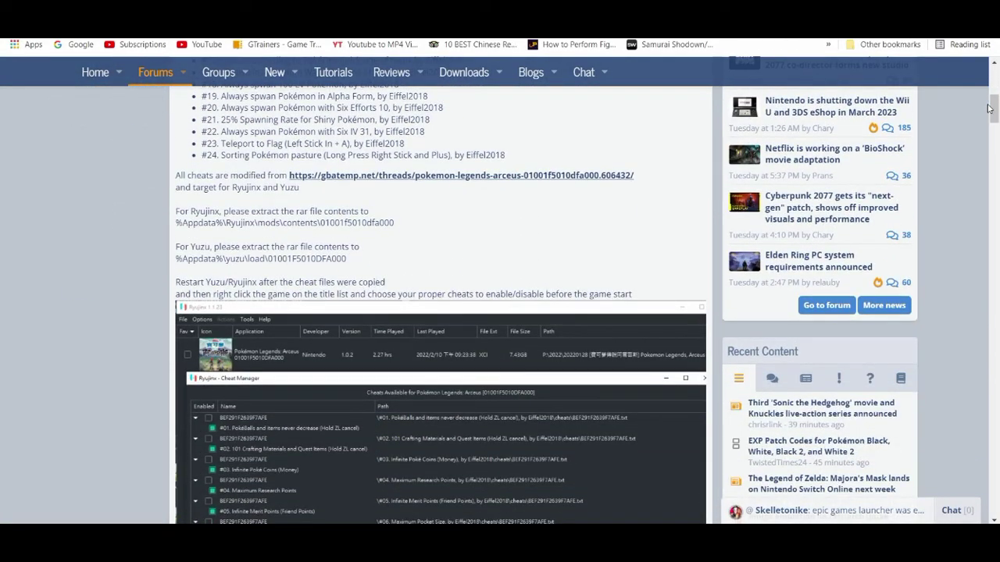
drag(990, 108, 992, 88)
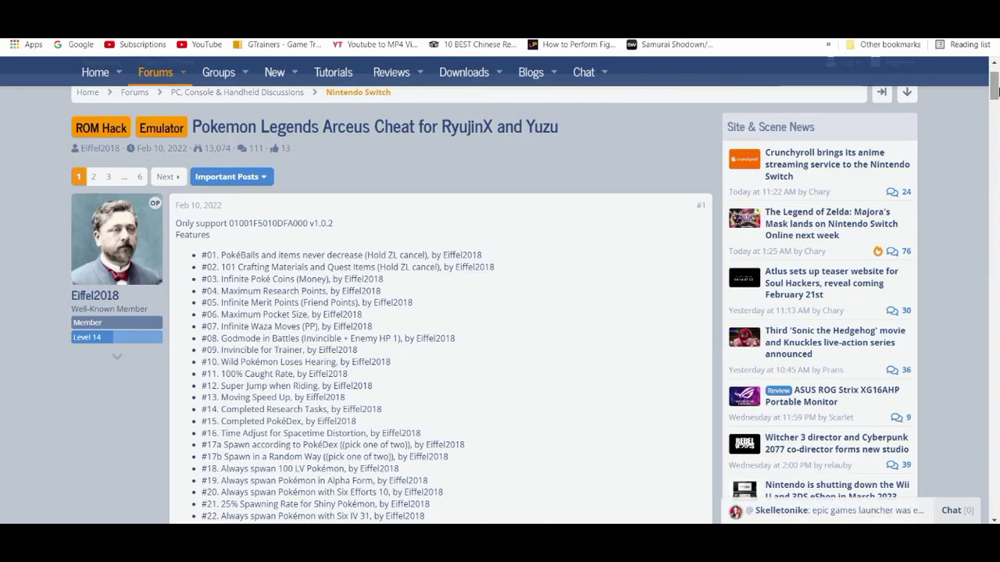
click(998, 91)
drag(997, 91, 998, 93)
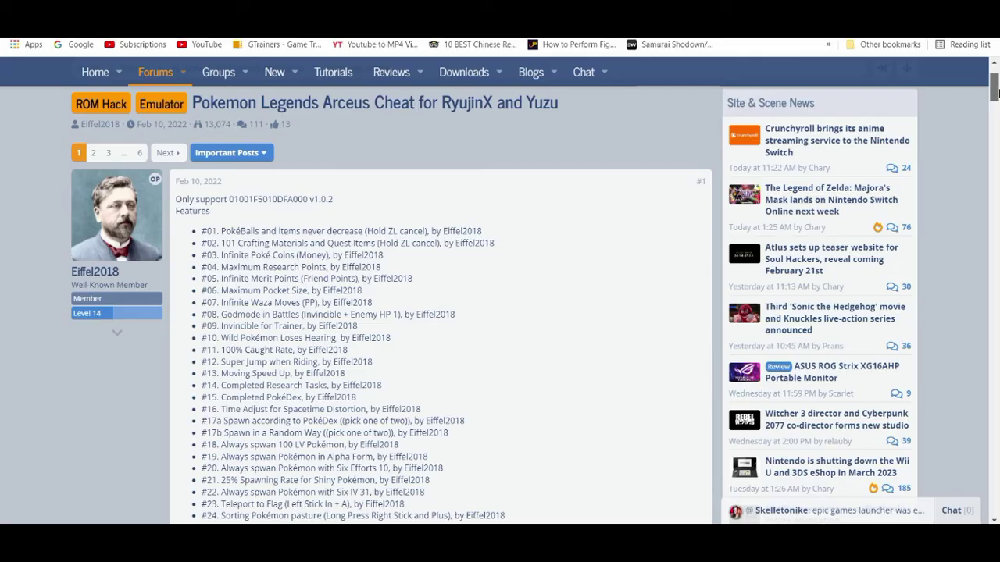
drag(997, 93, 997, 104)
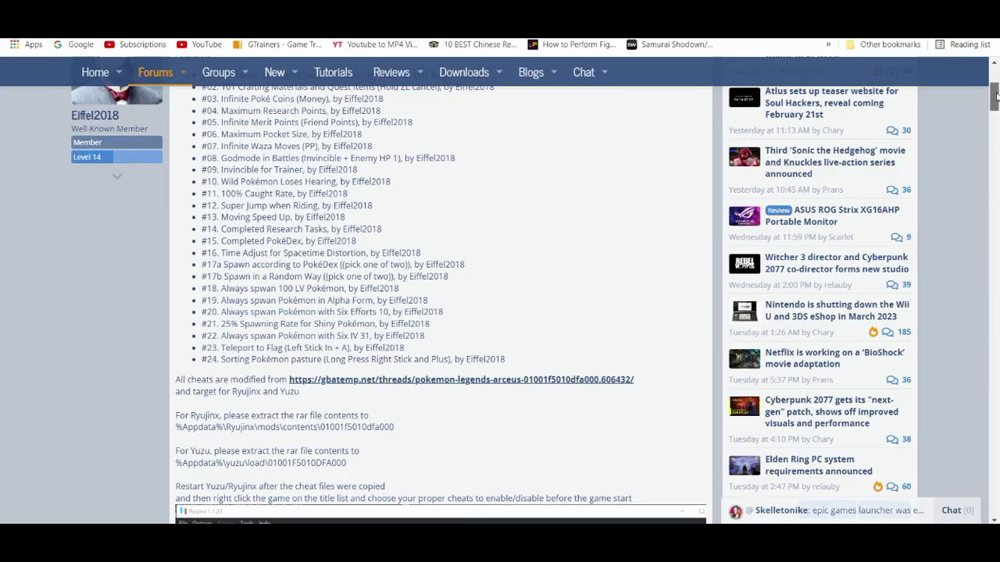
drag(996, 96, 996, 101)
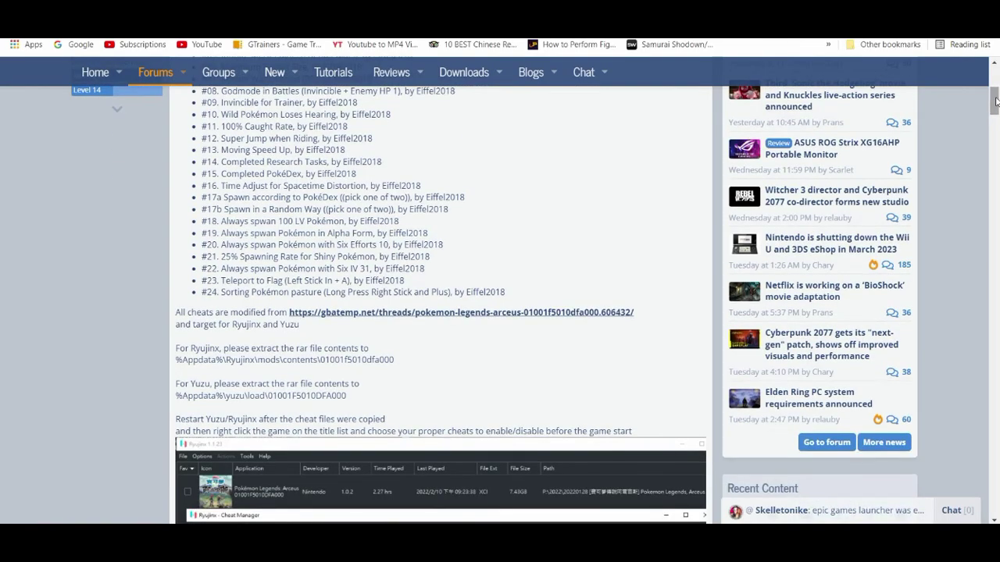